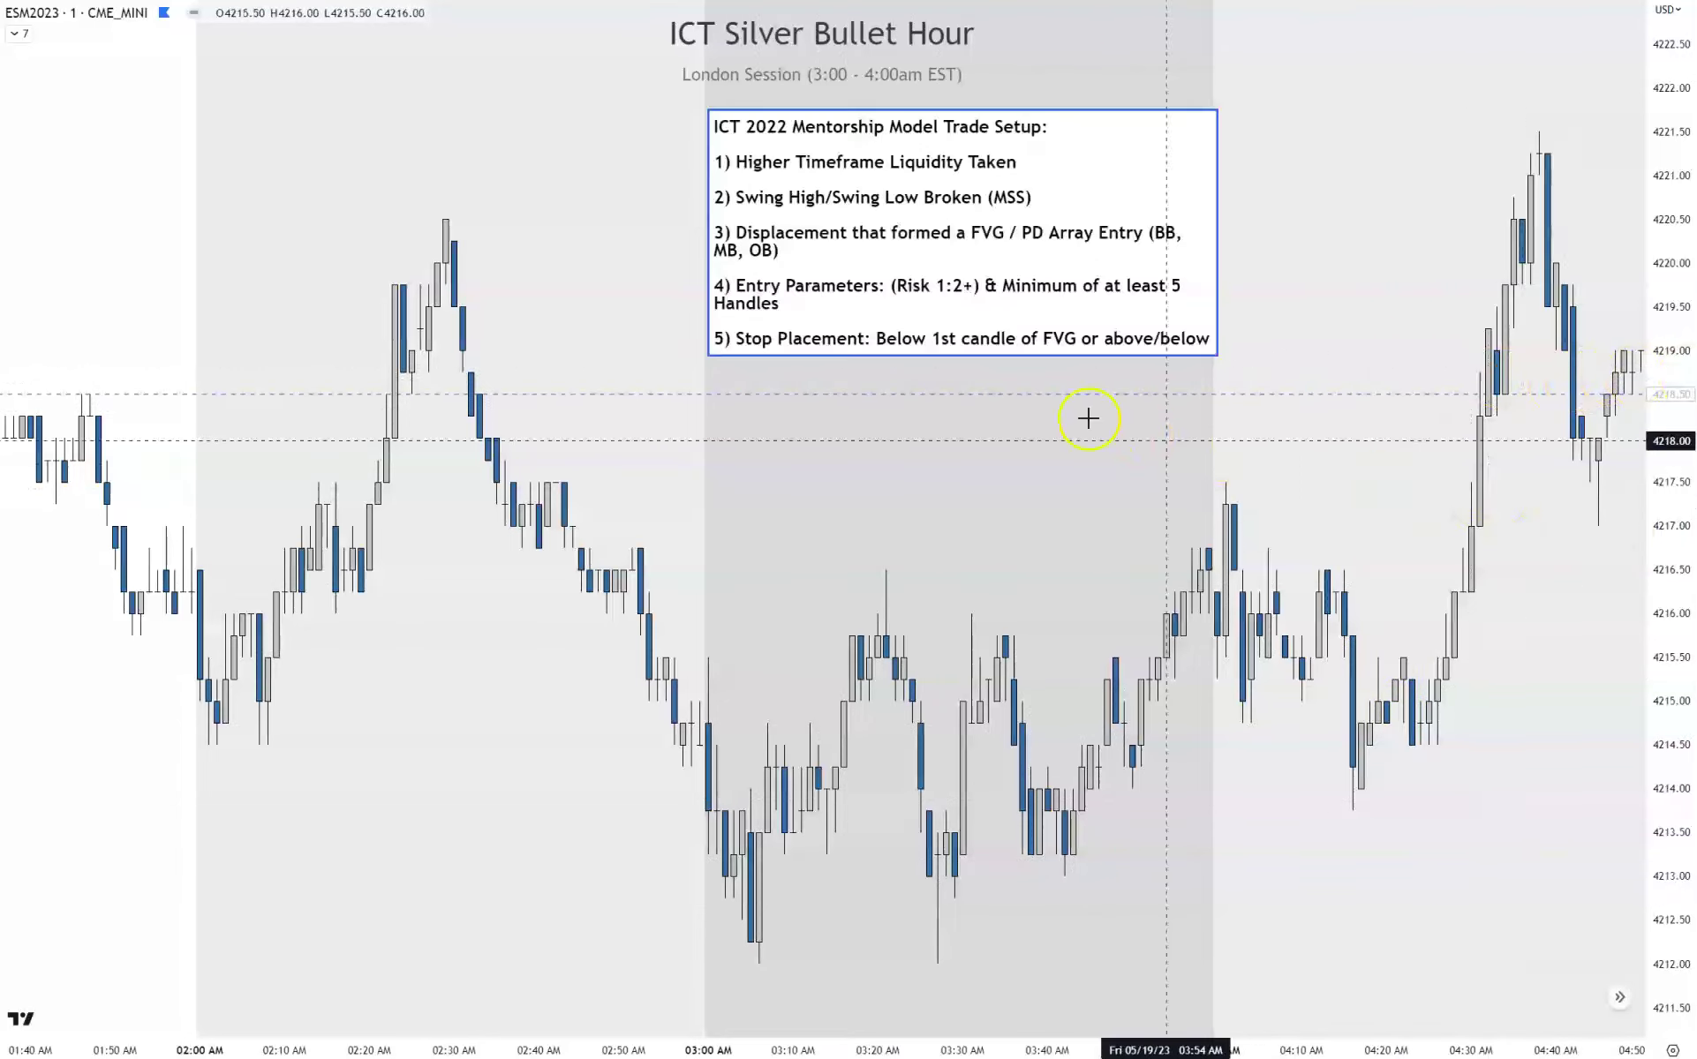
Resize the ICT 2022 Mentorship Model text box so all six rules fit on single lines without excess space.
drag(963, 356, 961, 423)
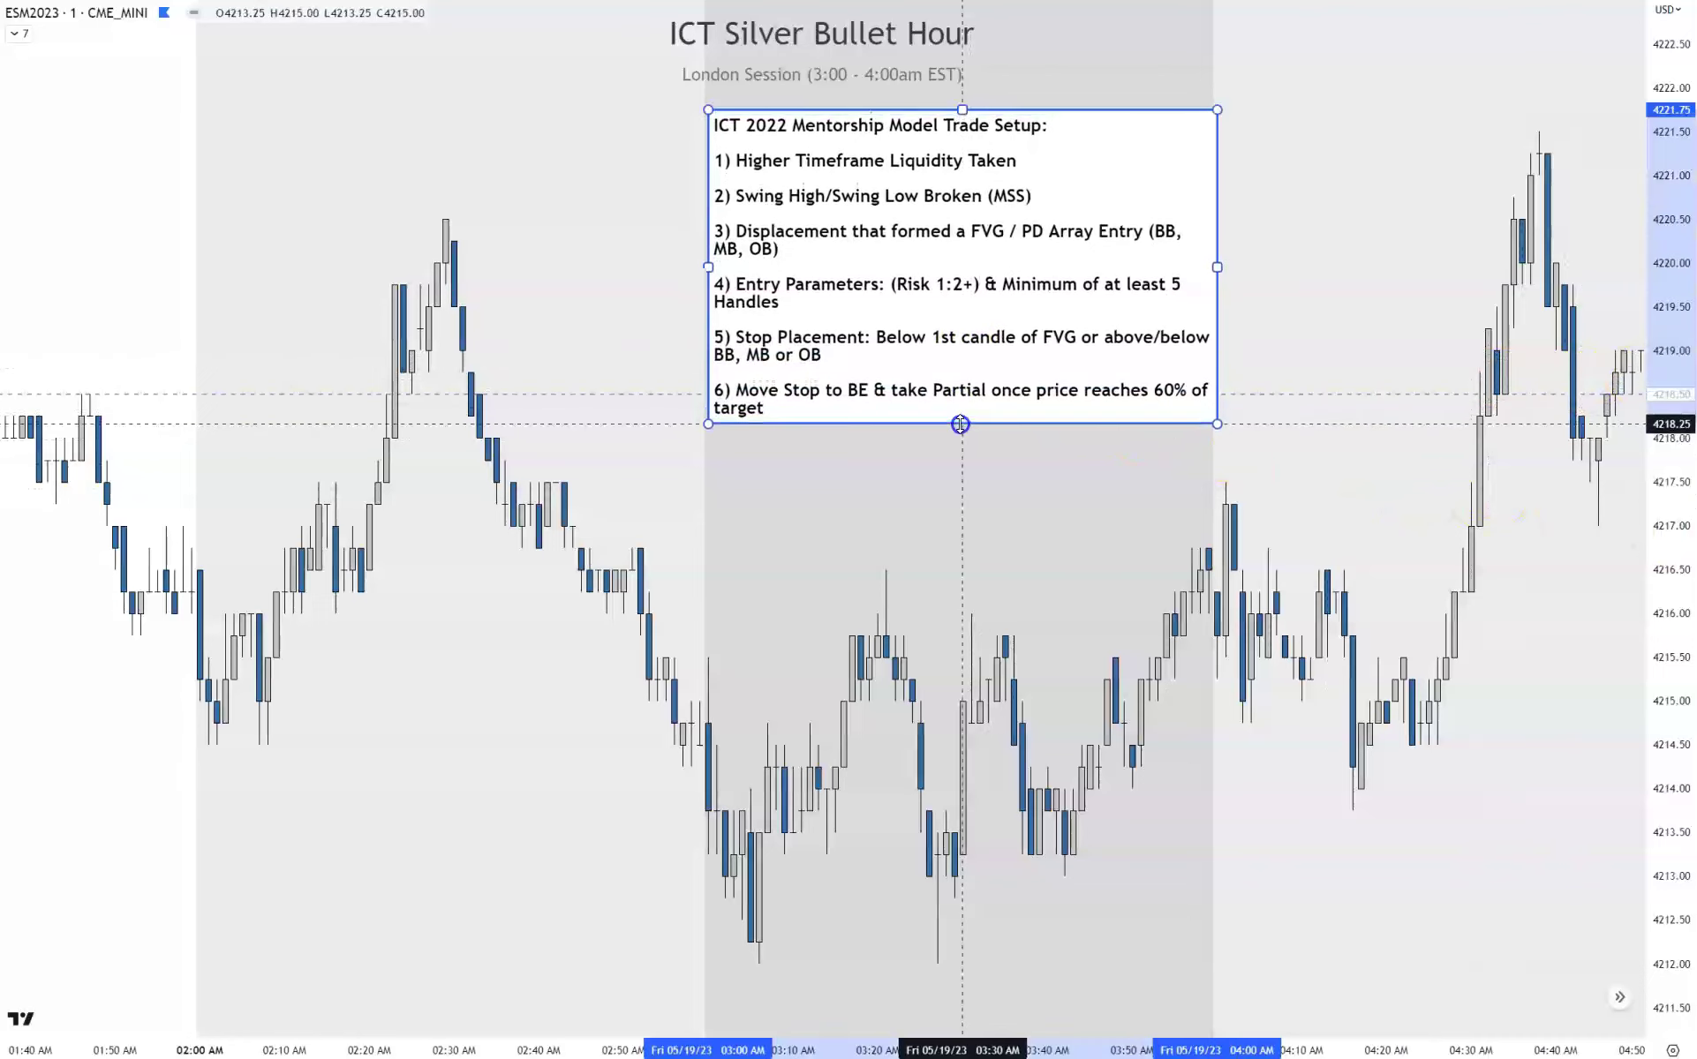
drag(1217, 267, 1352, 270)
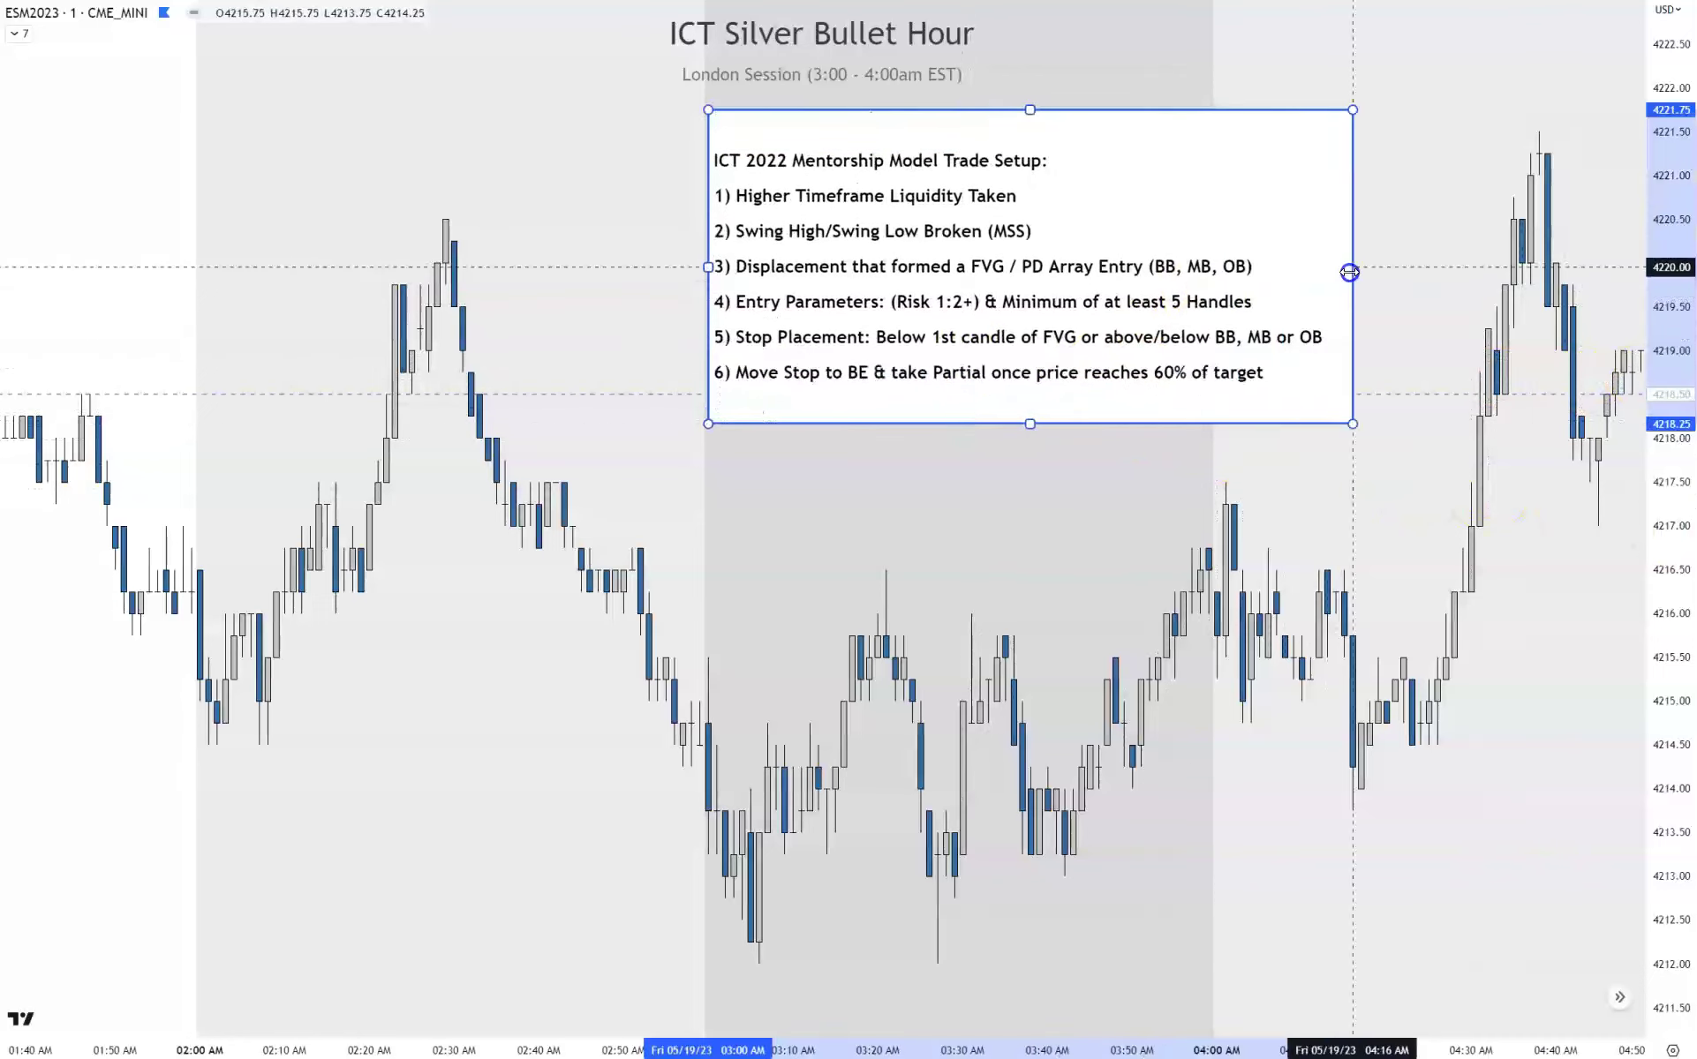
drag(1029, 424, 1035, 382)
click(874, 526)
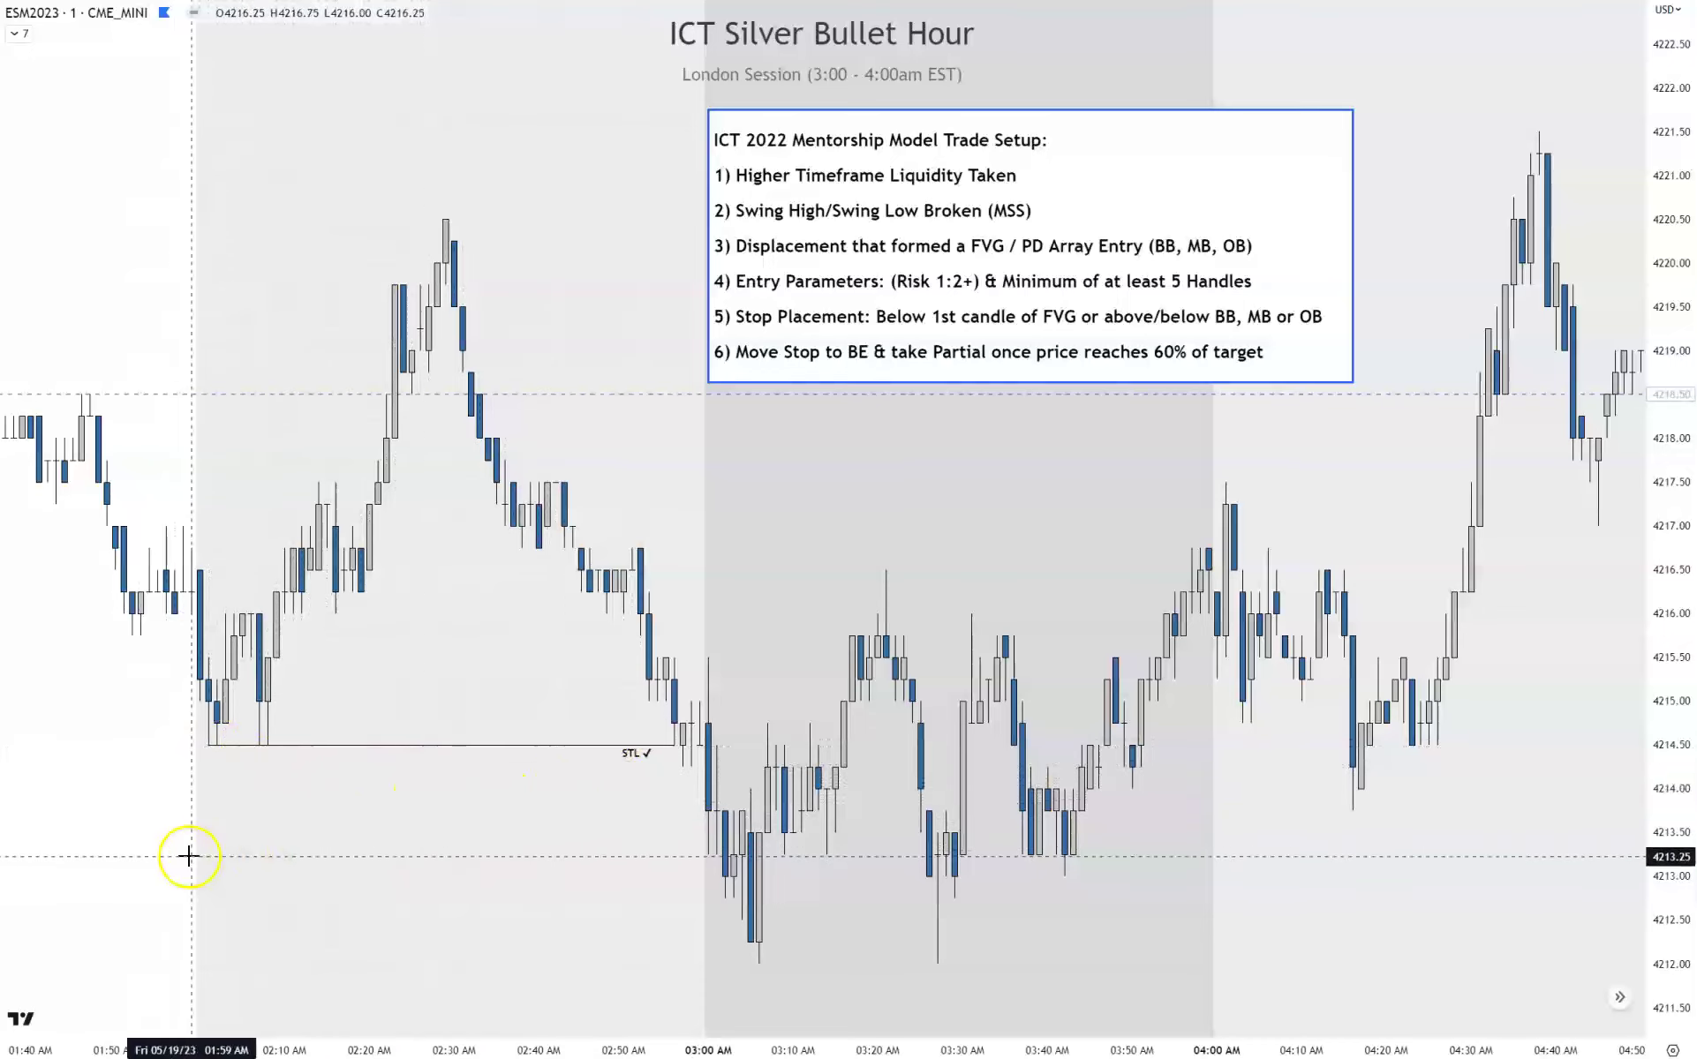
Switch the chart between line and candlestick display to examine the market structure shift marked around 03:06.
drag(142, 853, 99, 862)
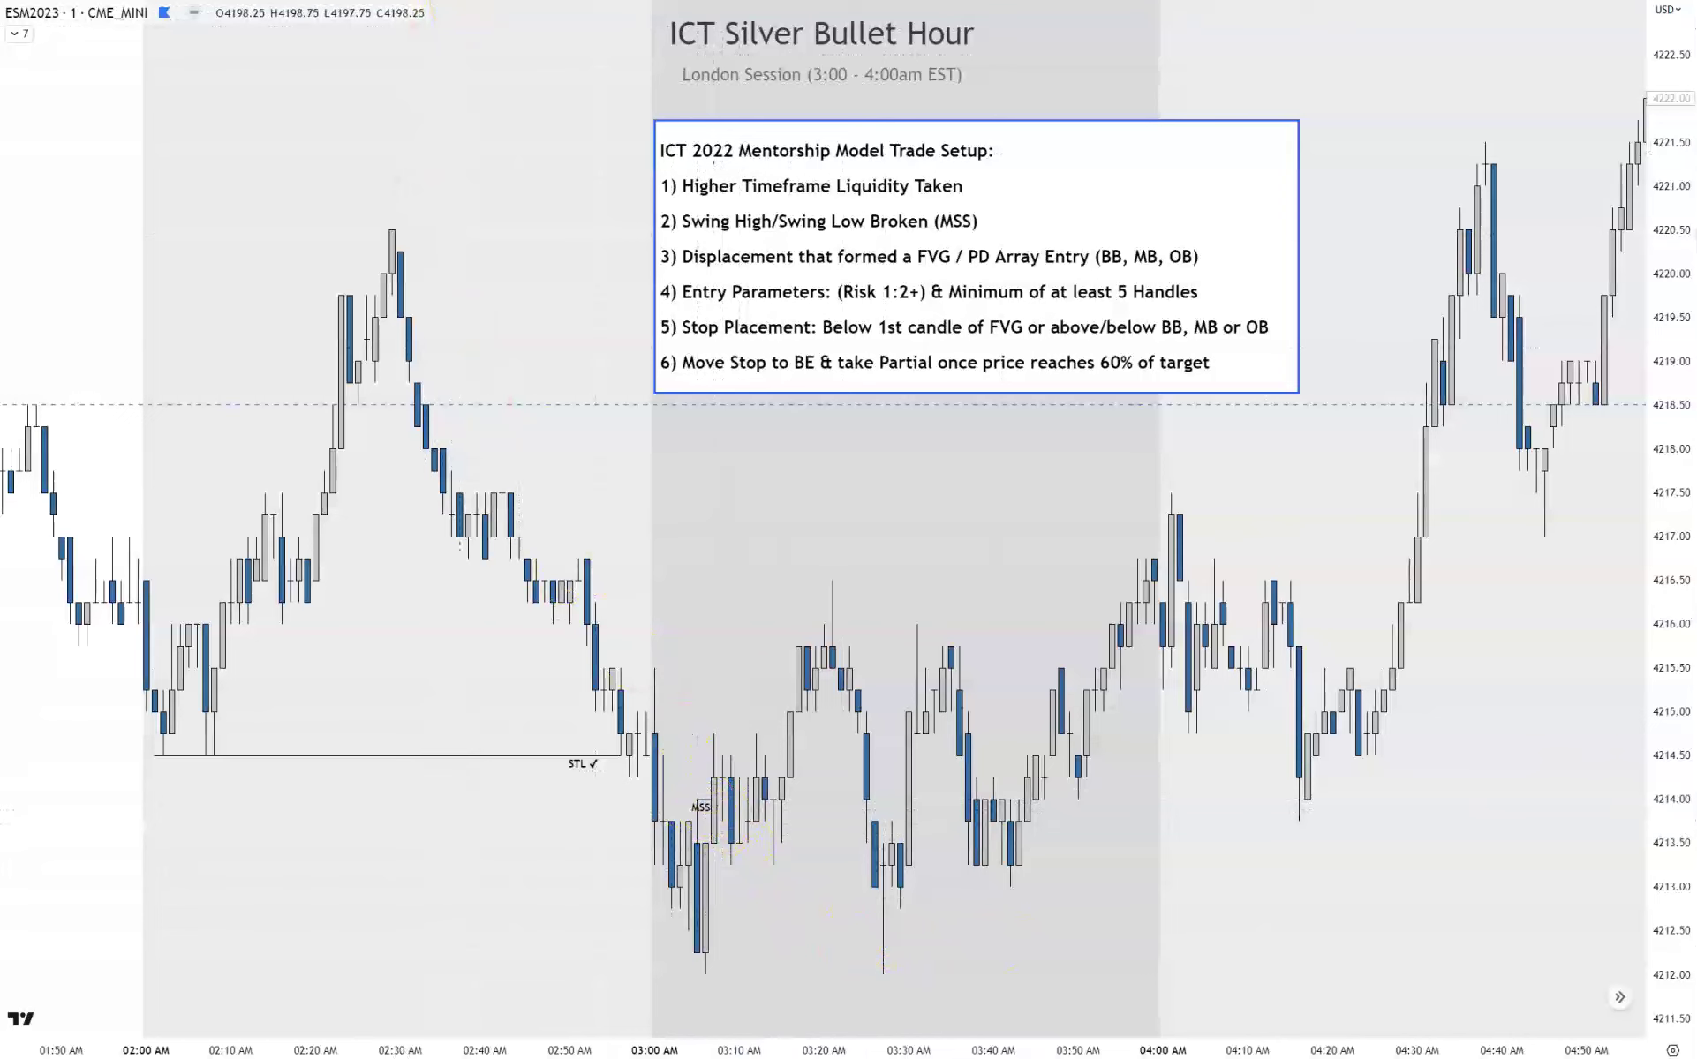
key(alt+l)
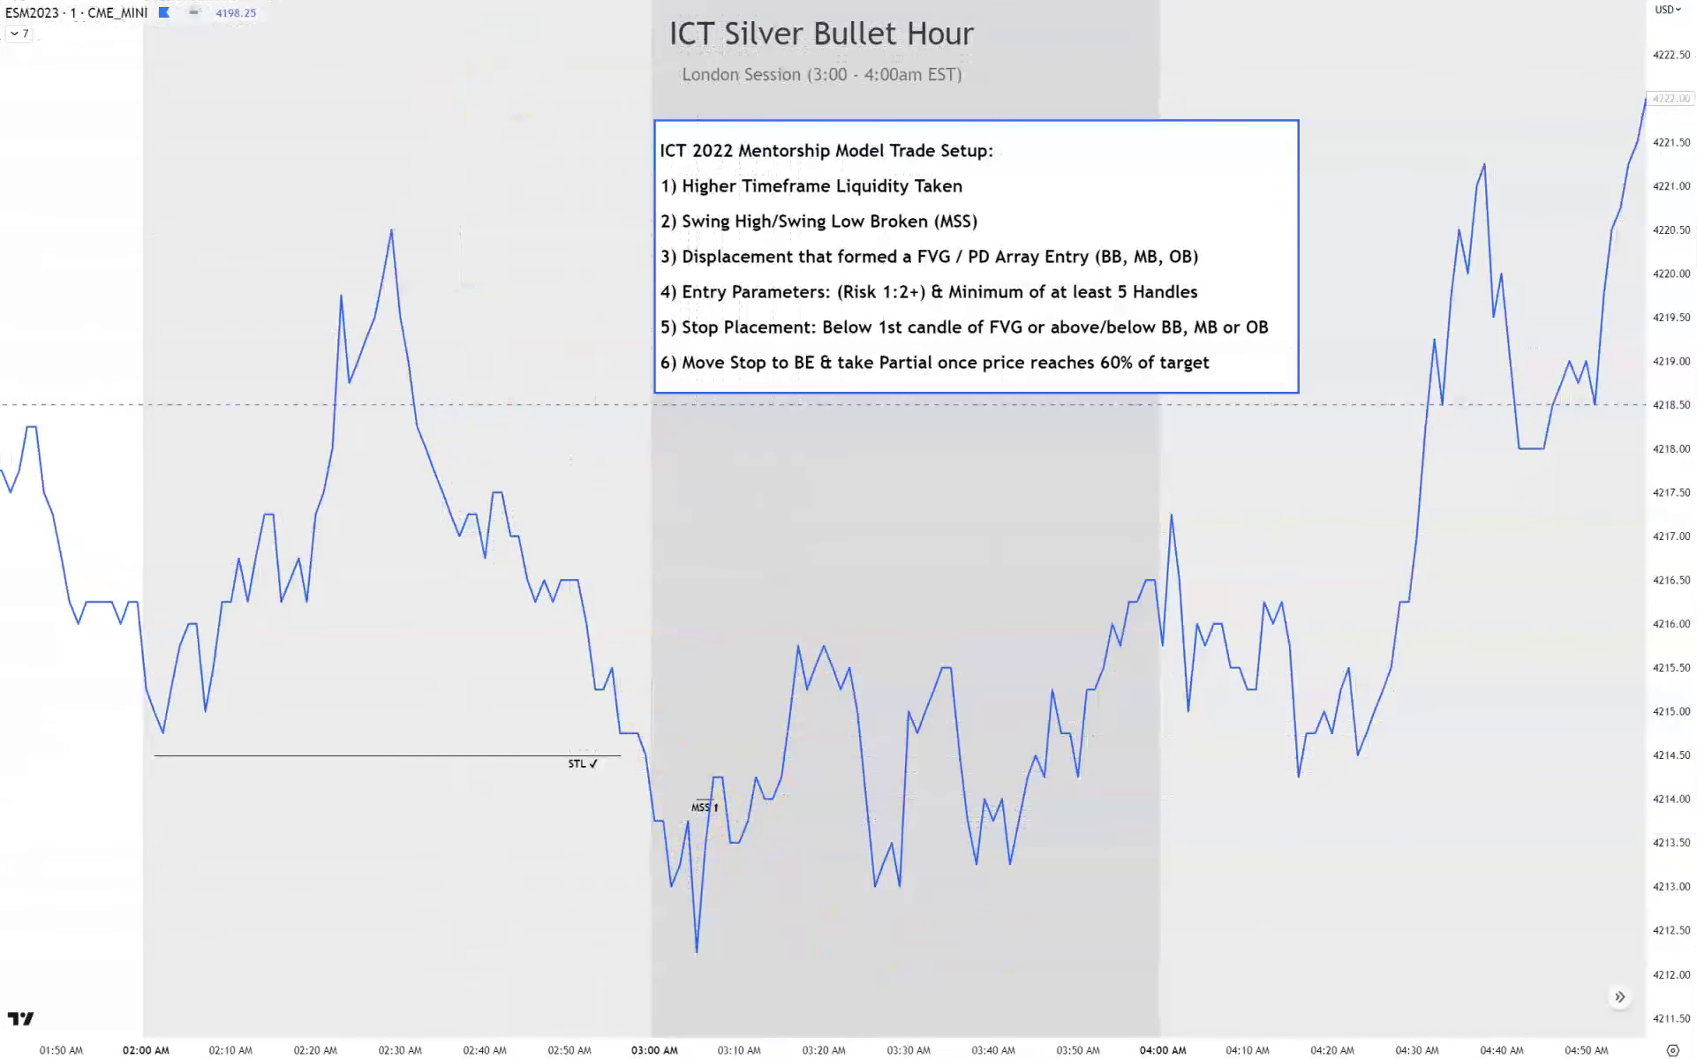
key(alt+k)
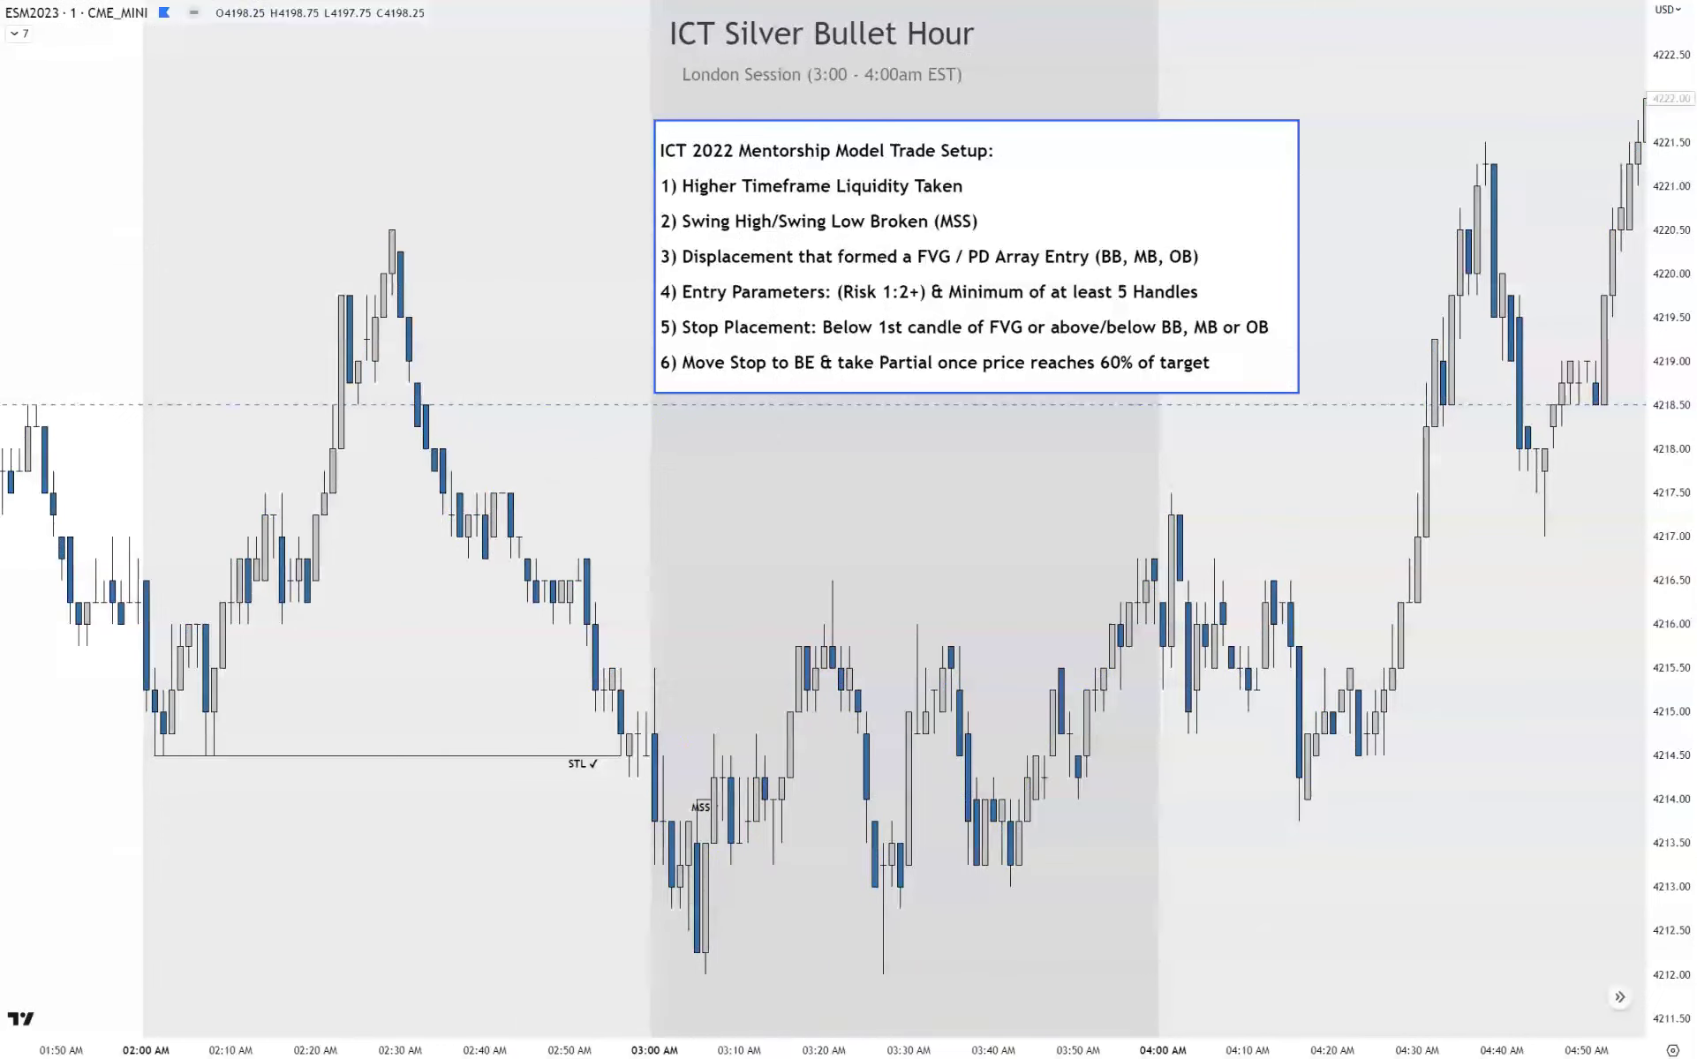
key(alt+l)
key(alt+k)
click(706, 810)
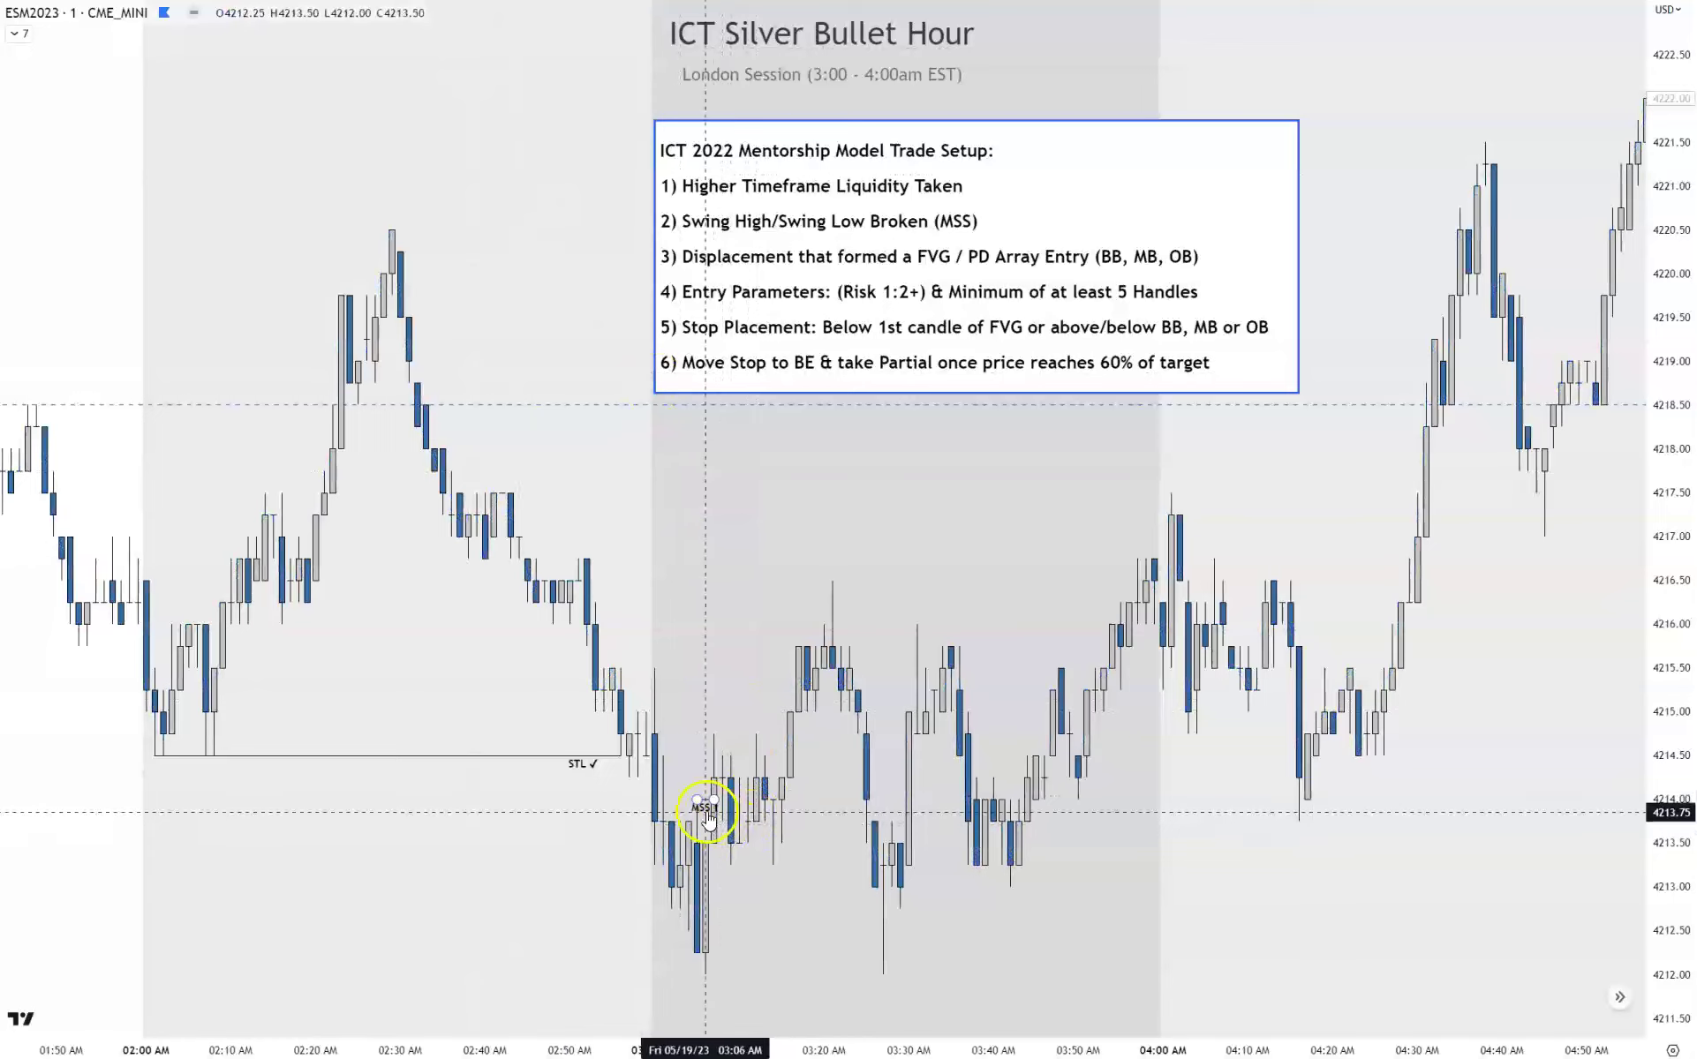
click(712, 865)
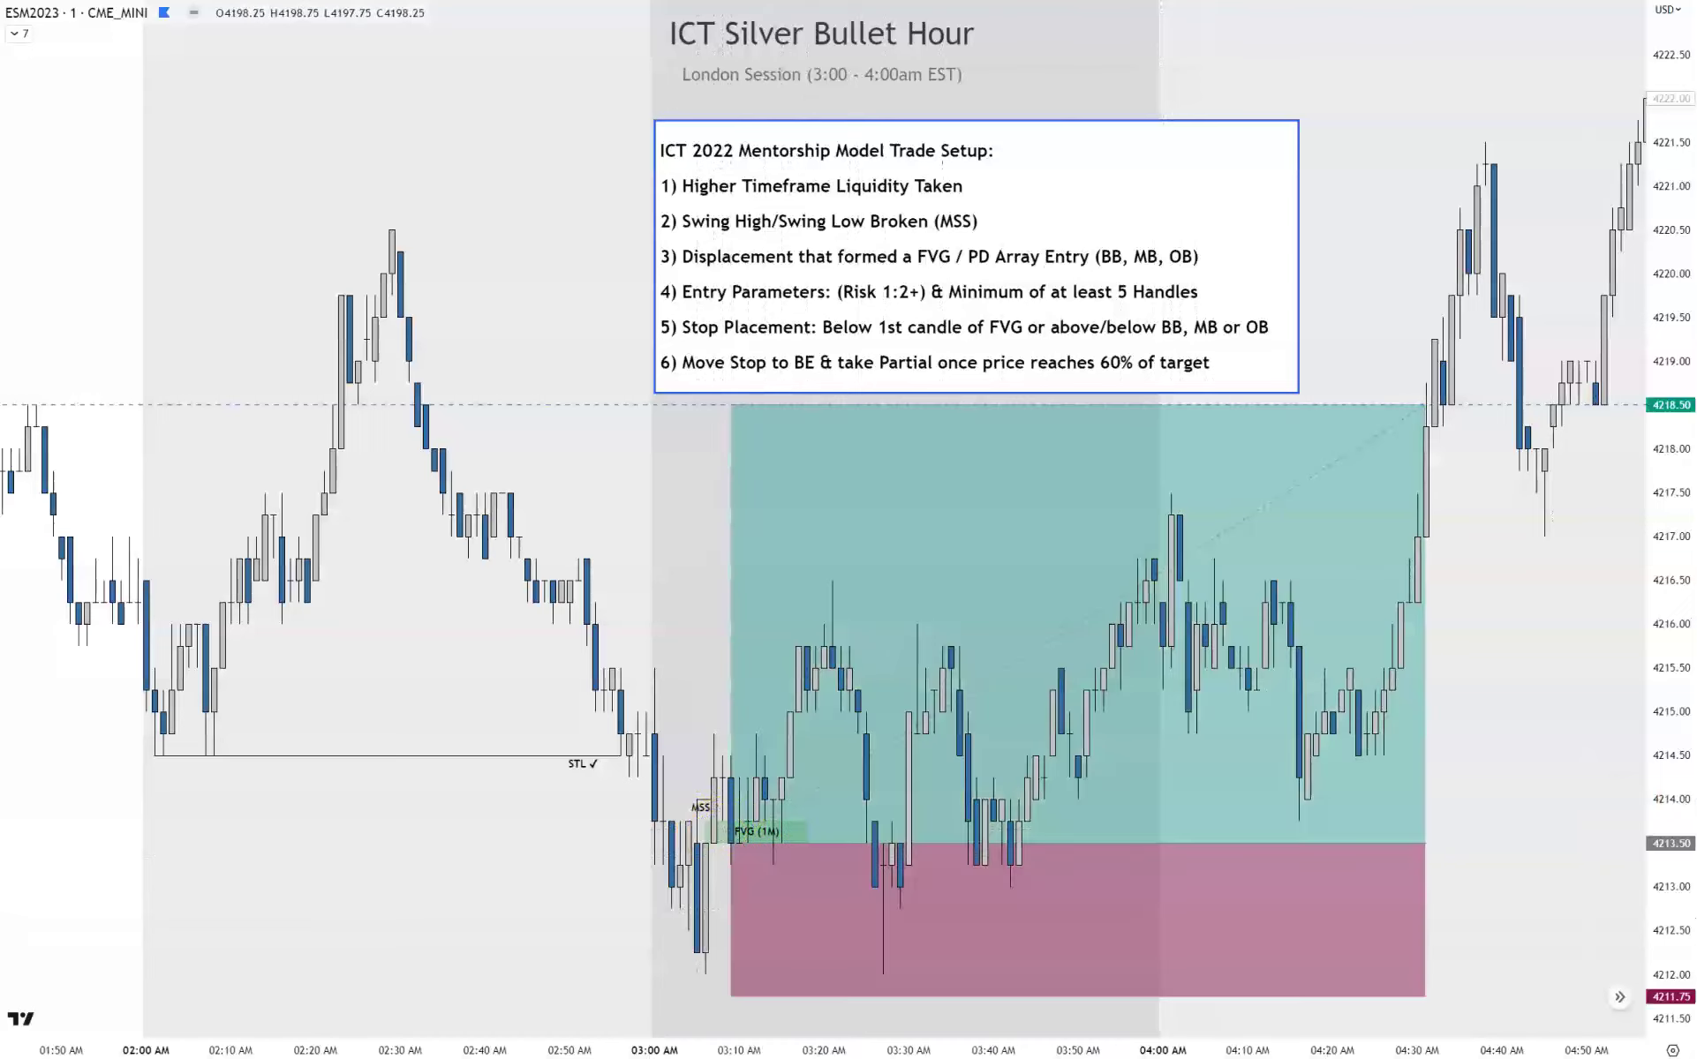
Adjust the long position starting at 03:09 to a 4213.75 entry, 4211.75 stop and 4218.75 target.
click(1078, 1002)
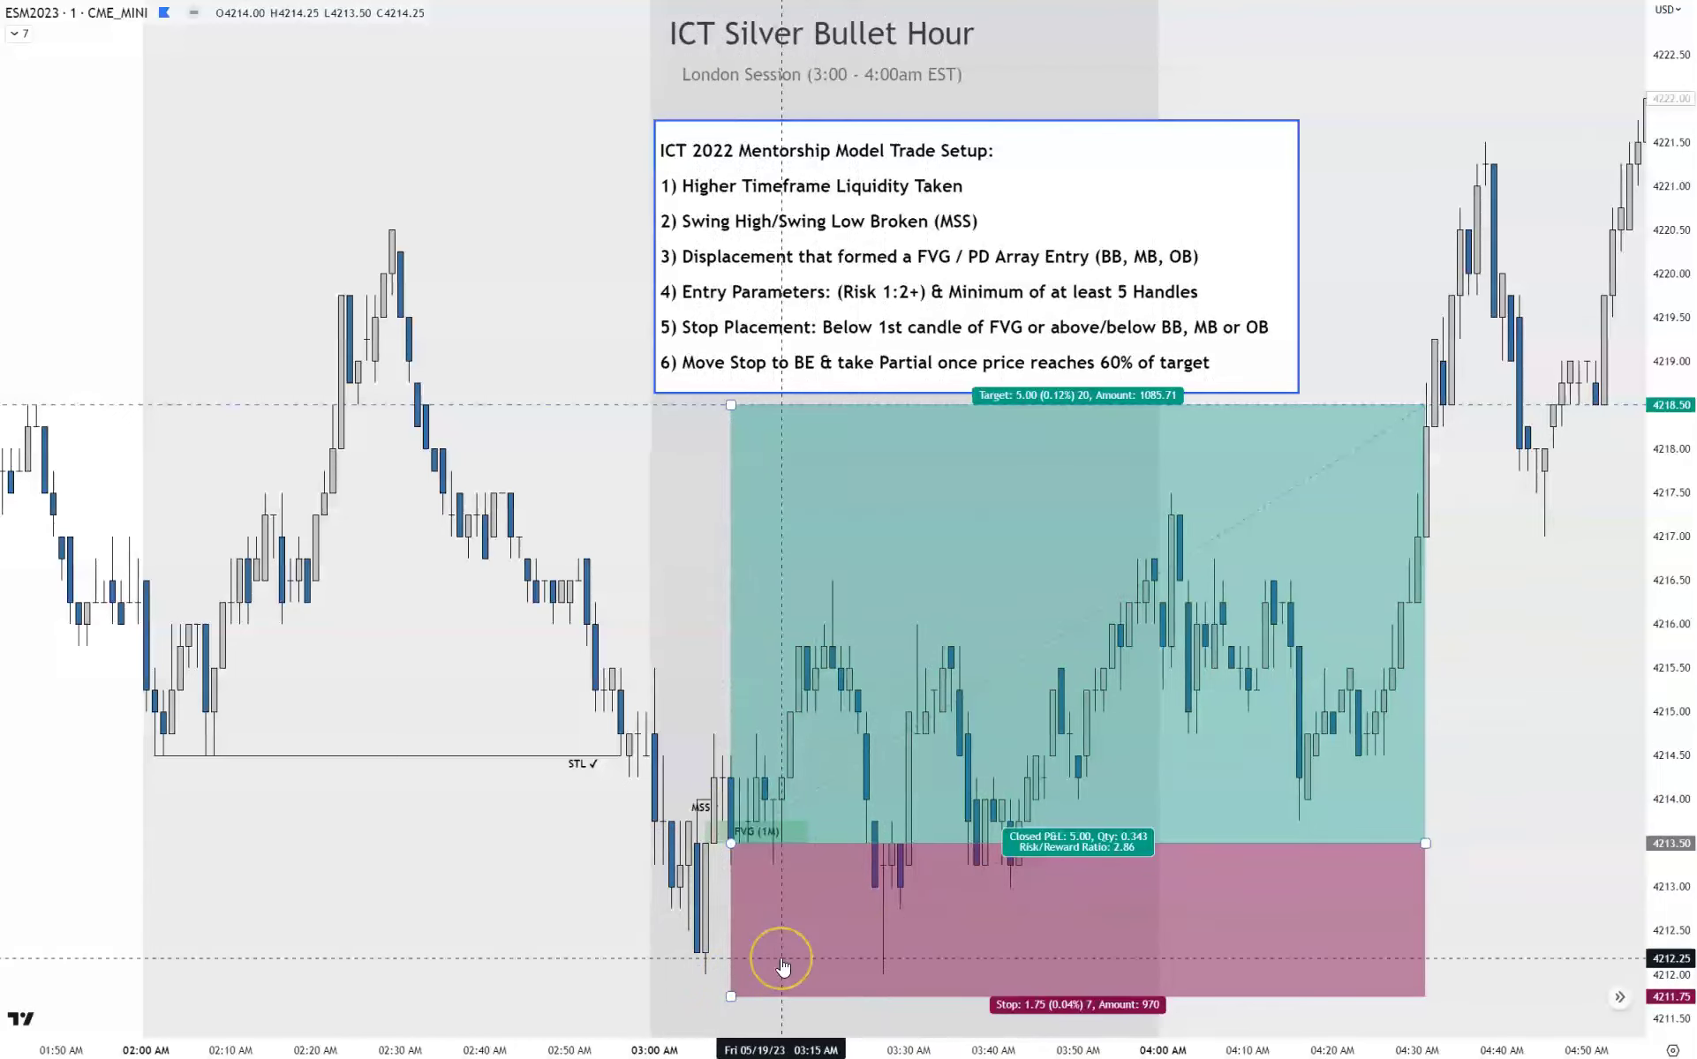
drag(782, 969, 730, 997)
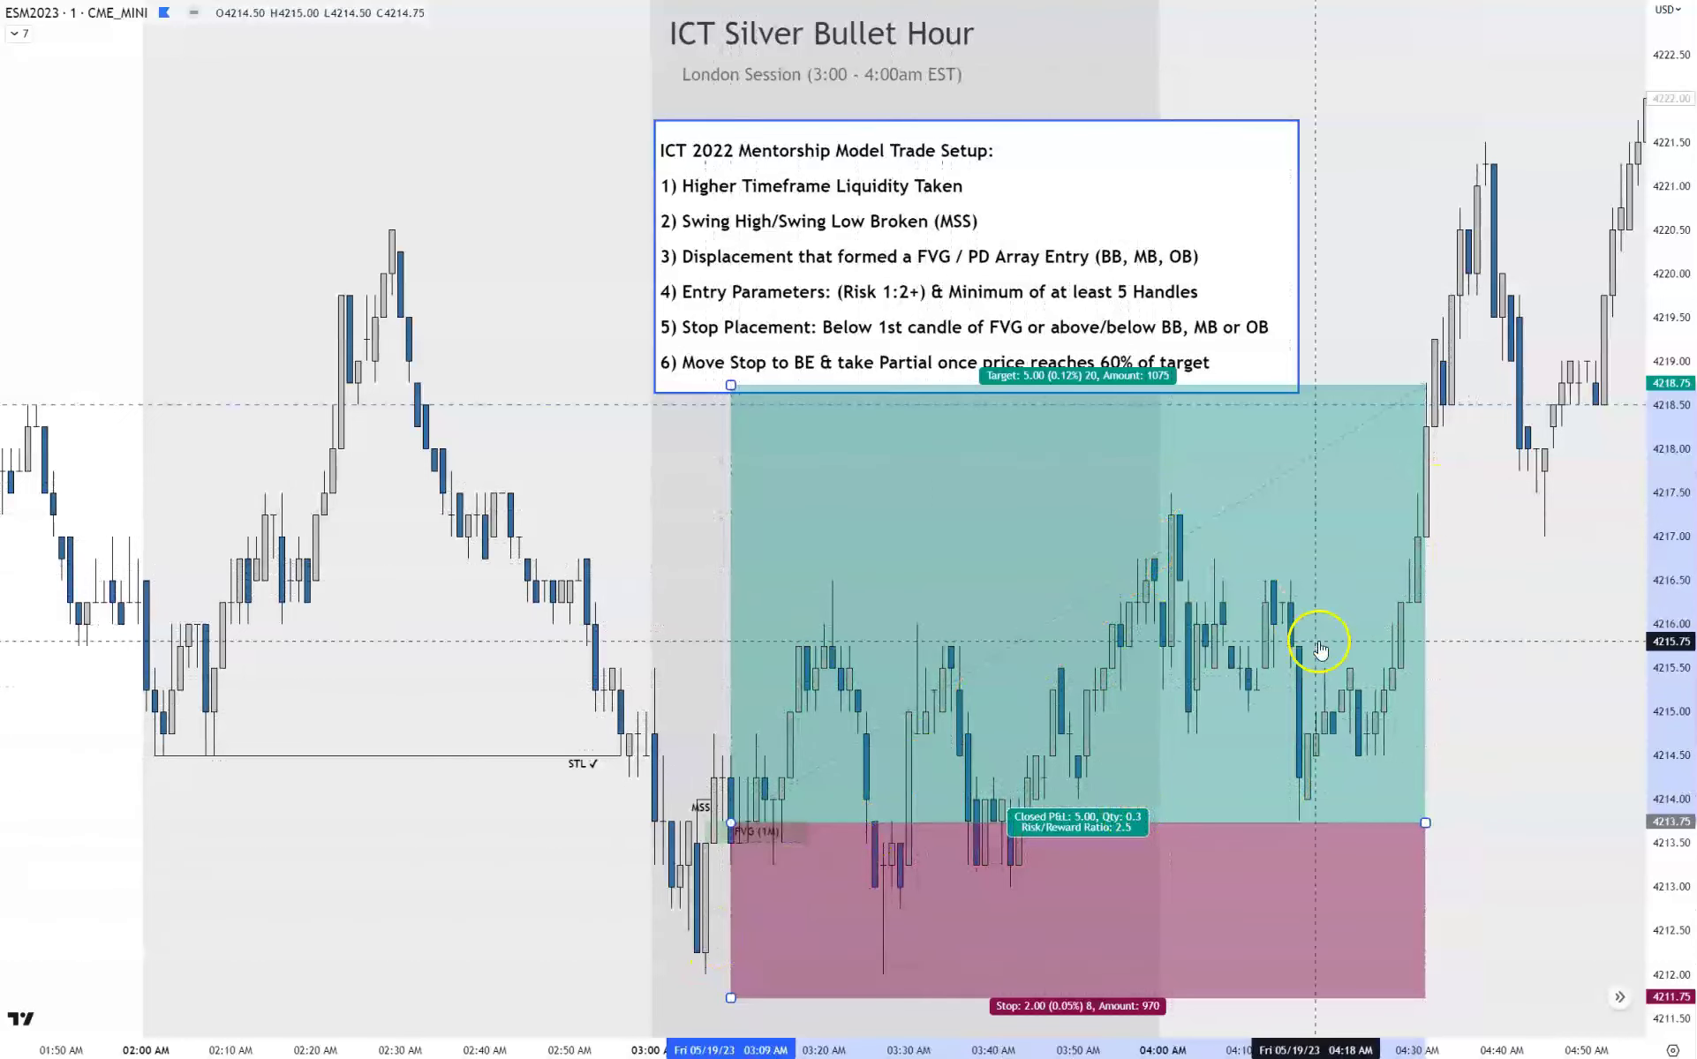
click(1561, 656)
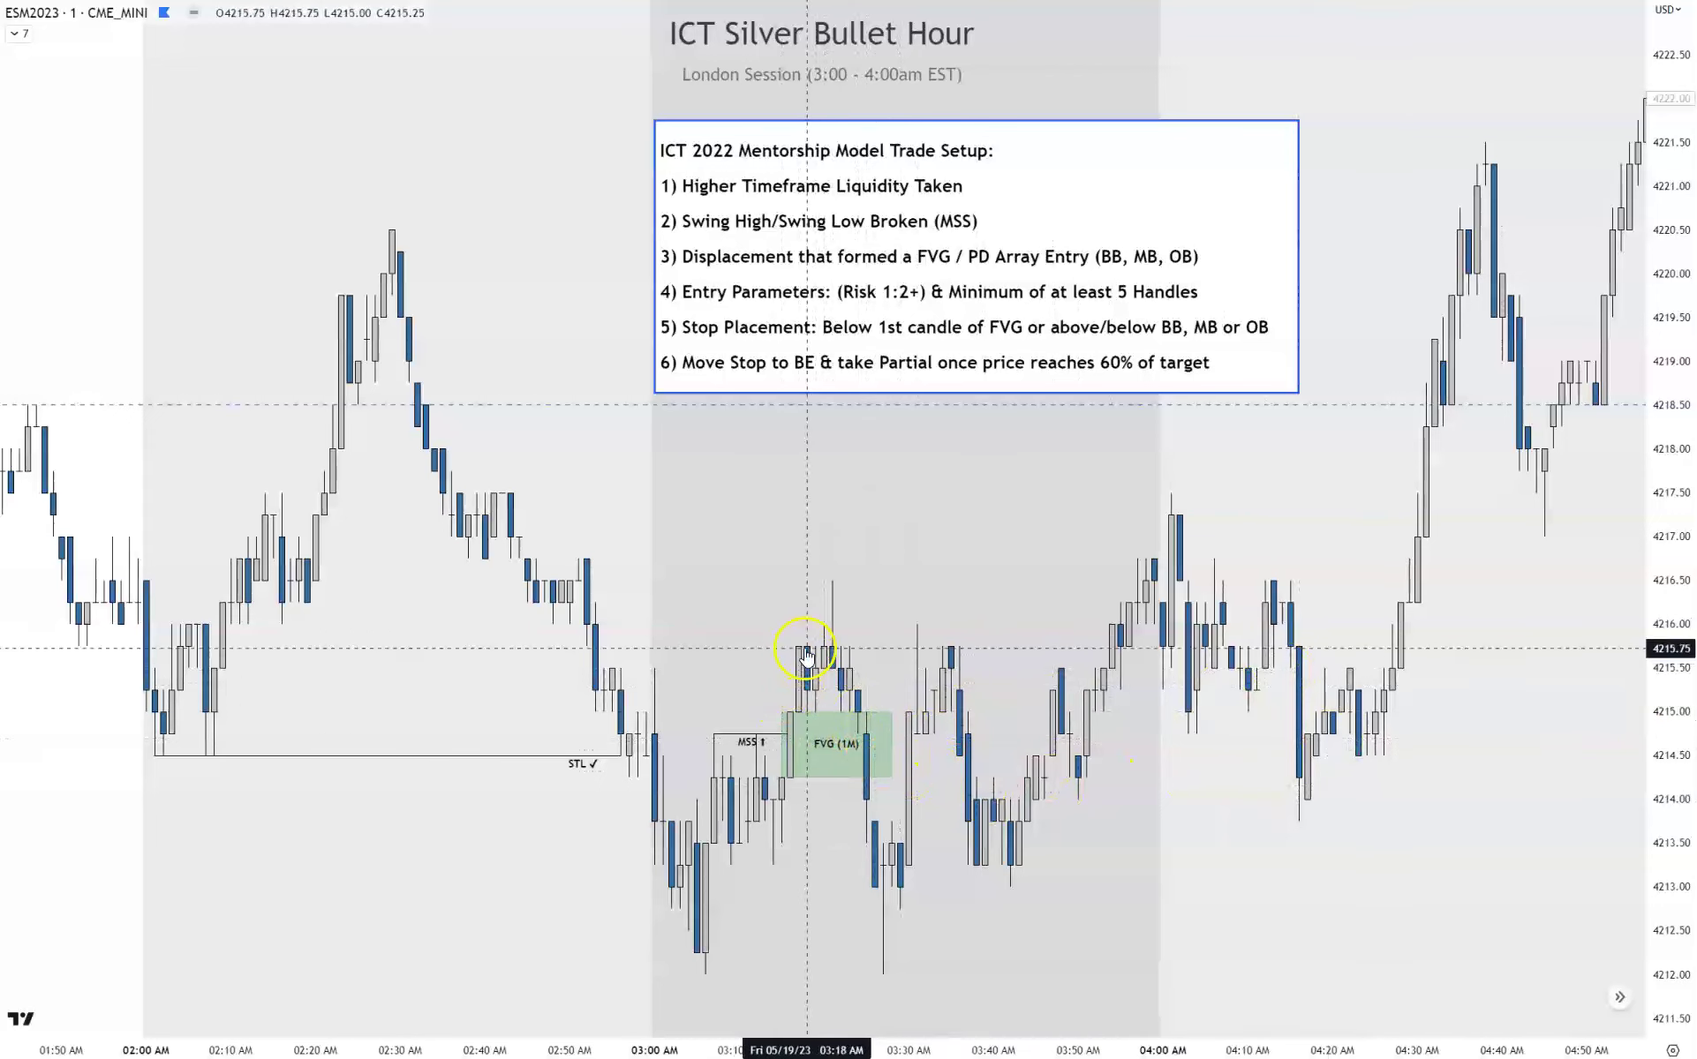
Restore the long position with the 4214.75 entry using Undo and shorten it to end at about 03:28.
click(1011, 362)
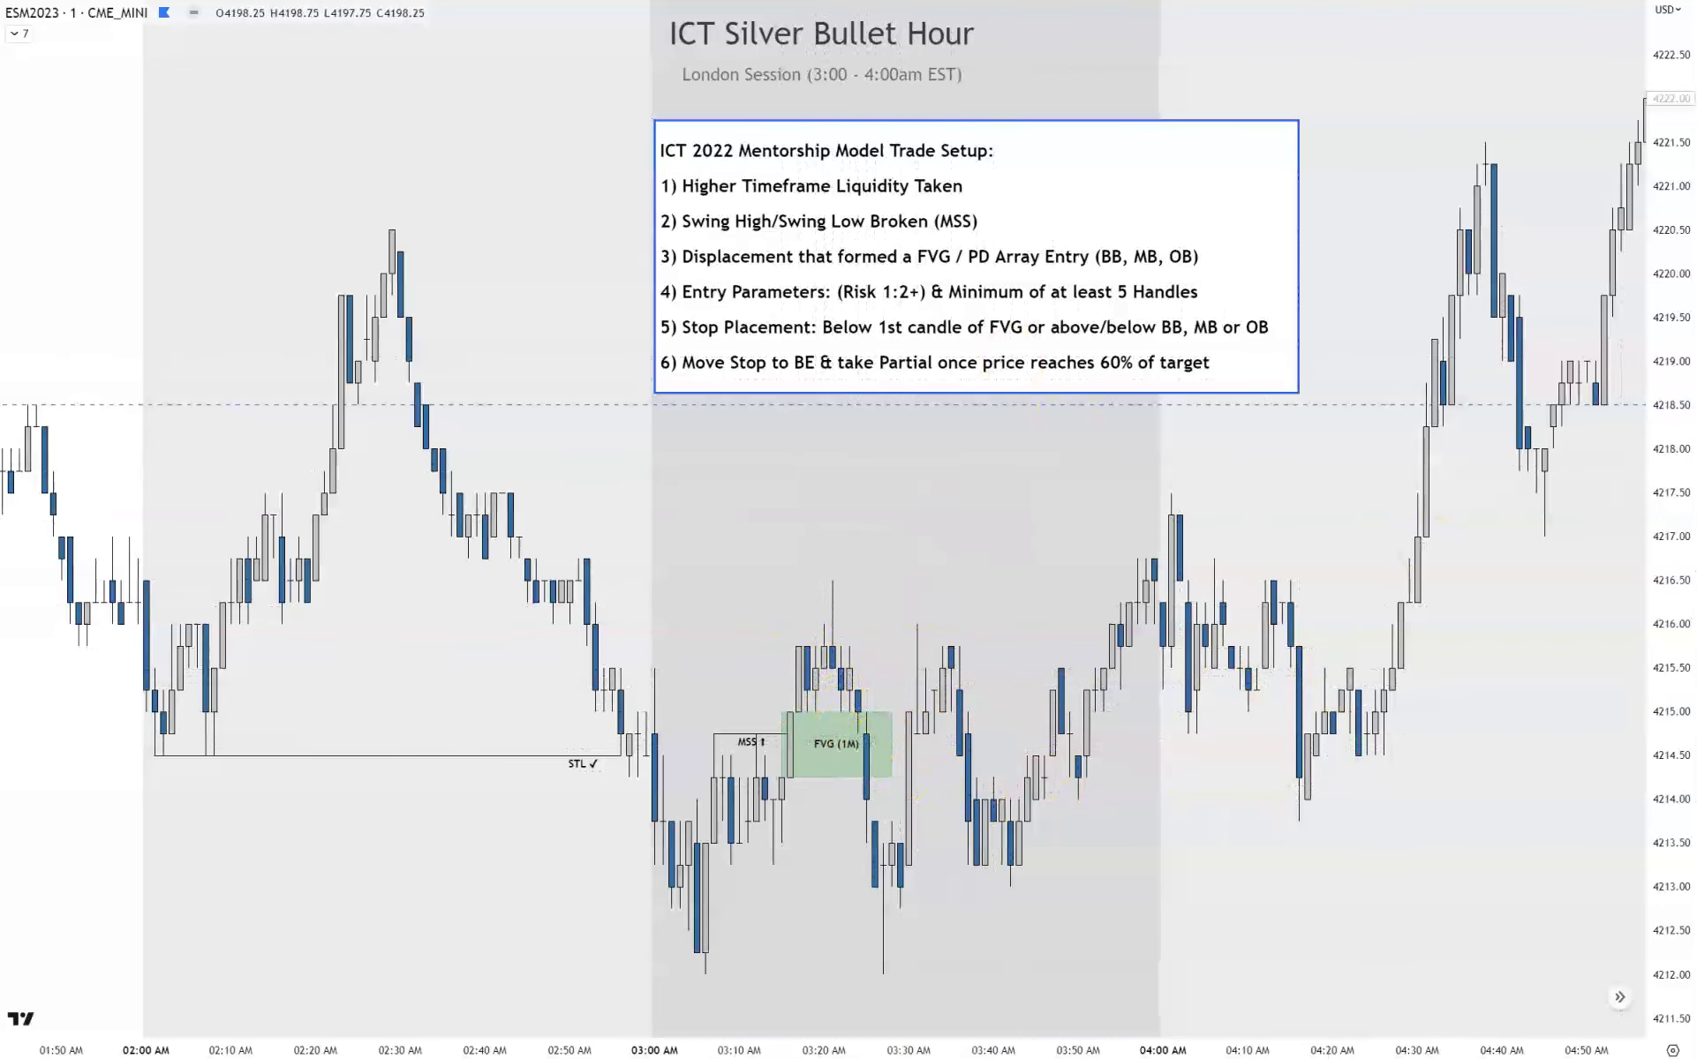
key(ctrl+z)
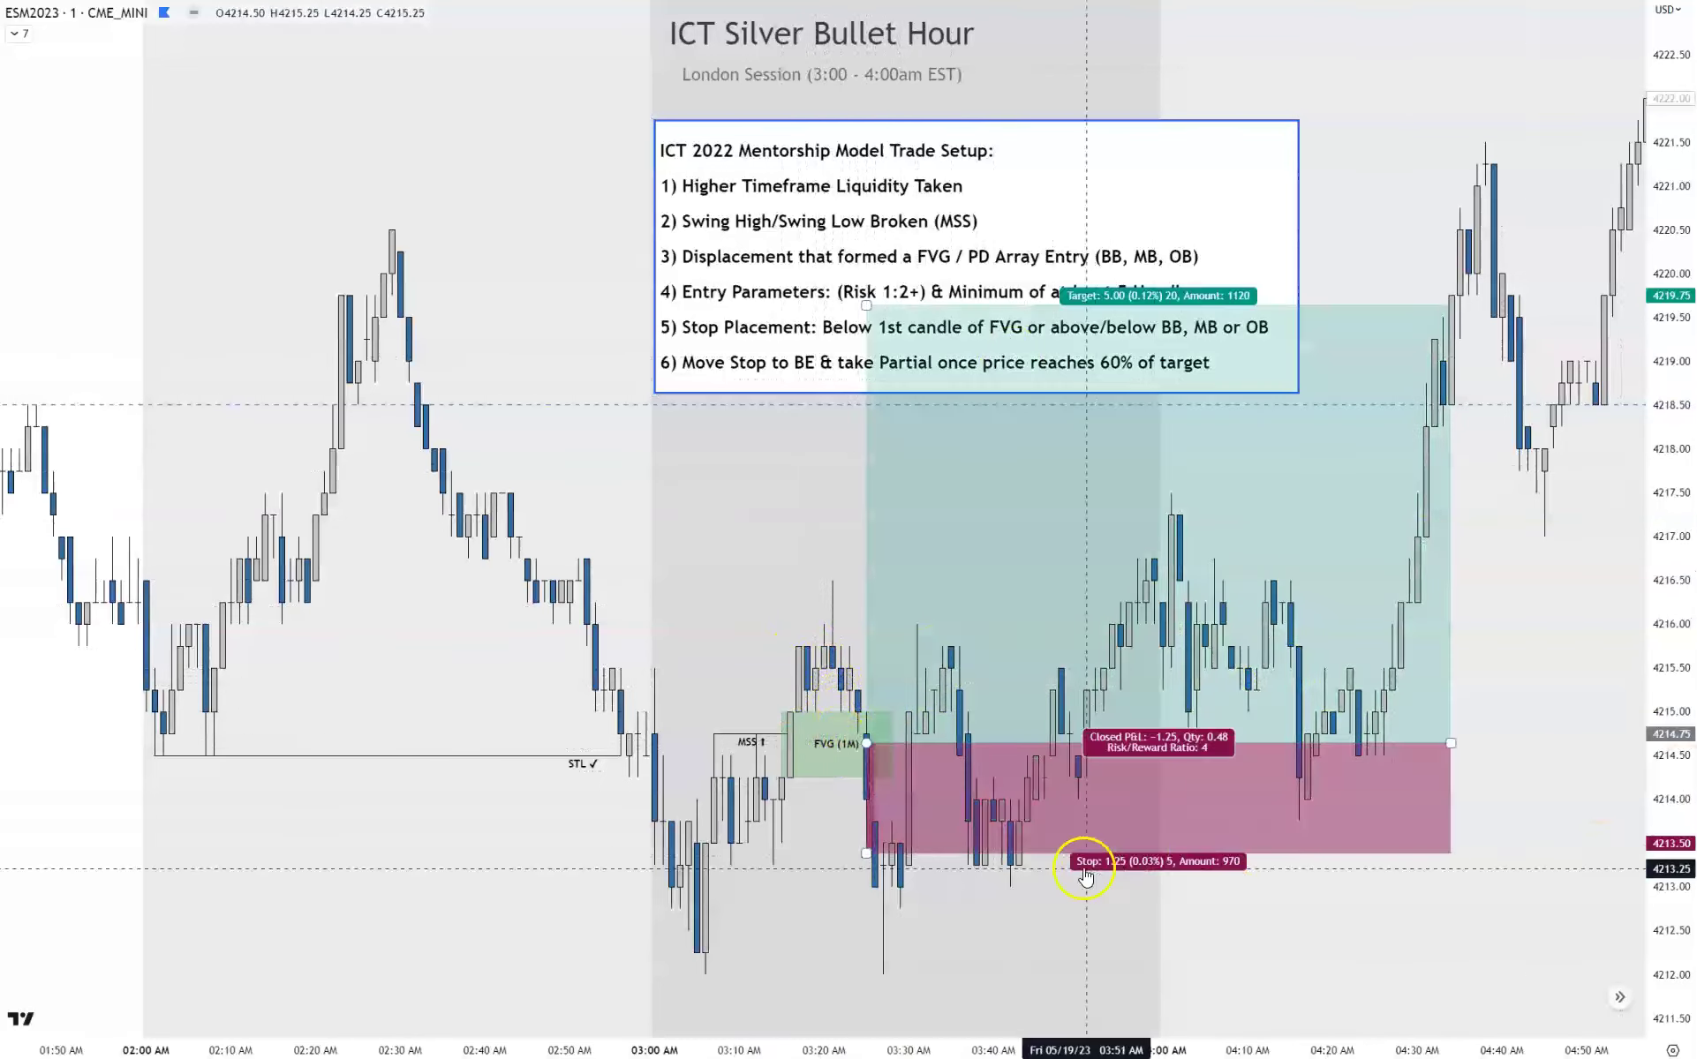
click(1451, 749)
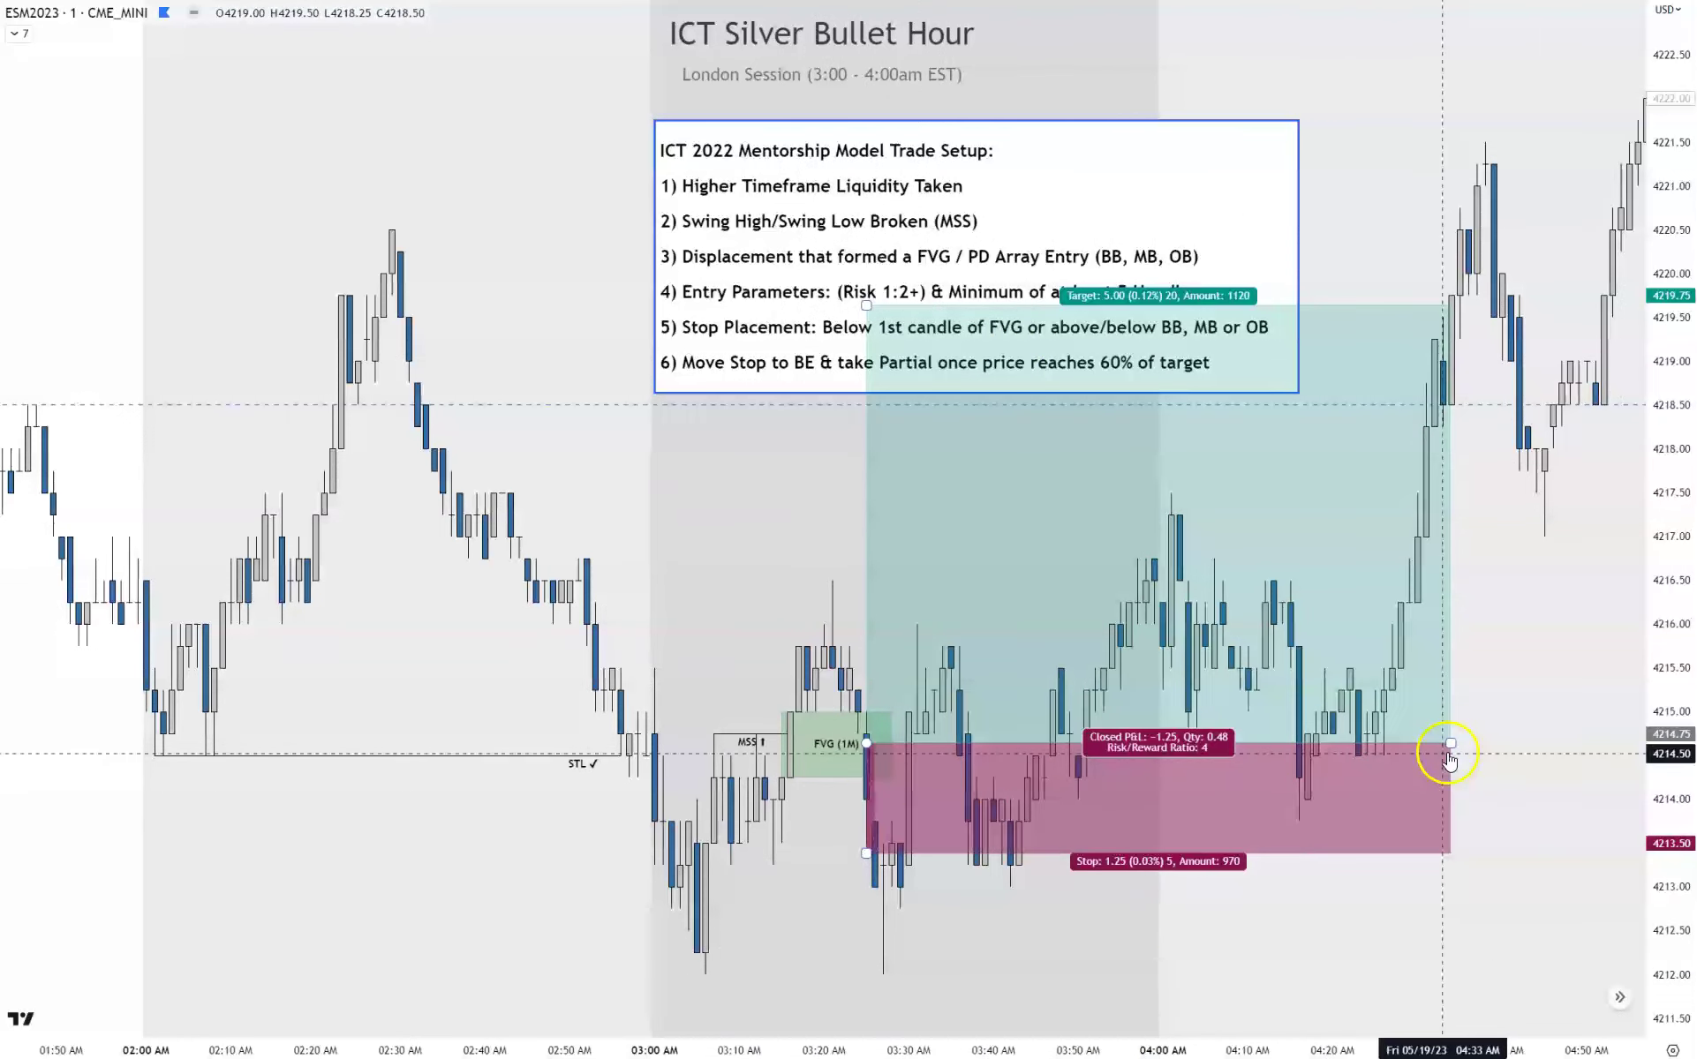
drag(1451, 749, 897, 783)
click(1163, 897)
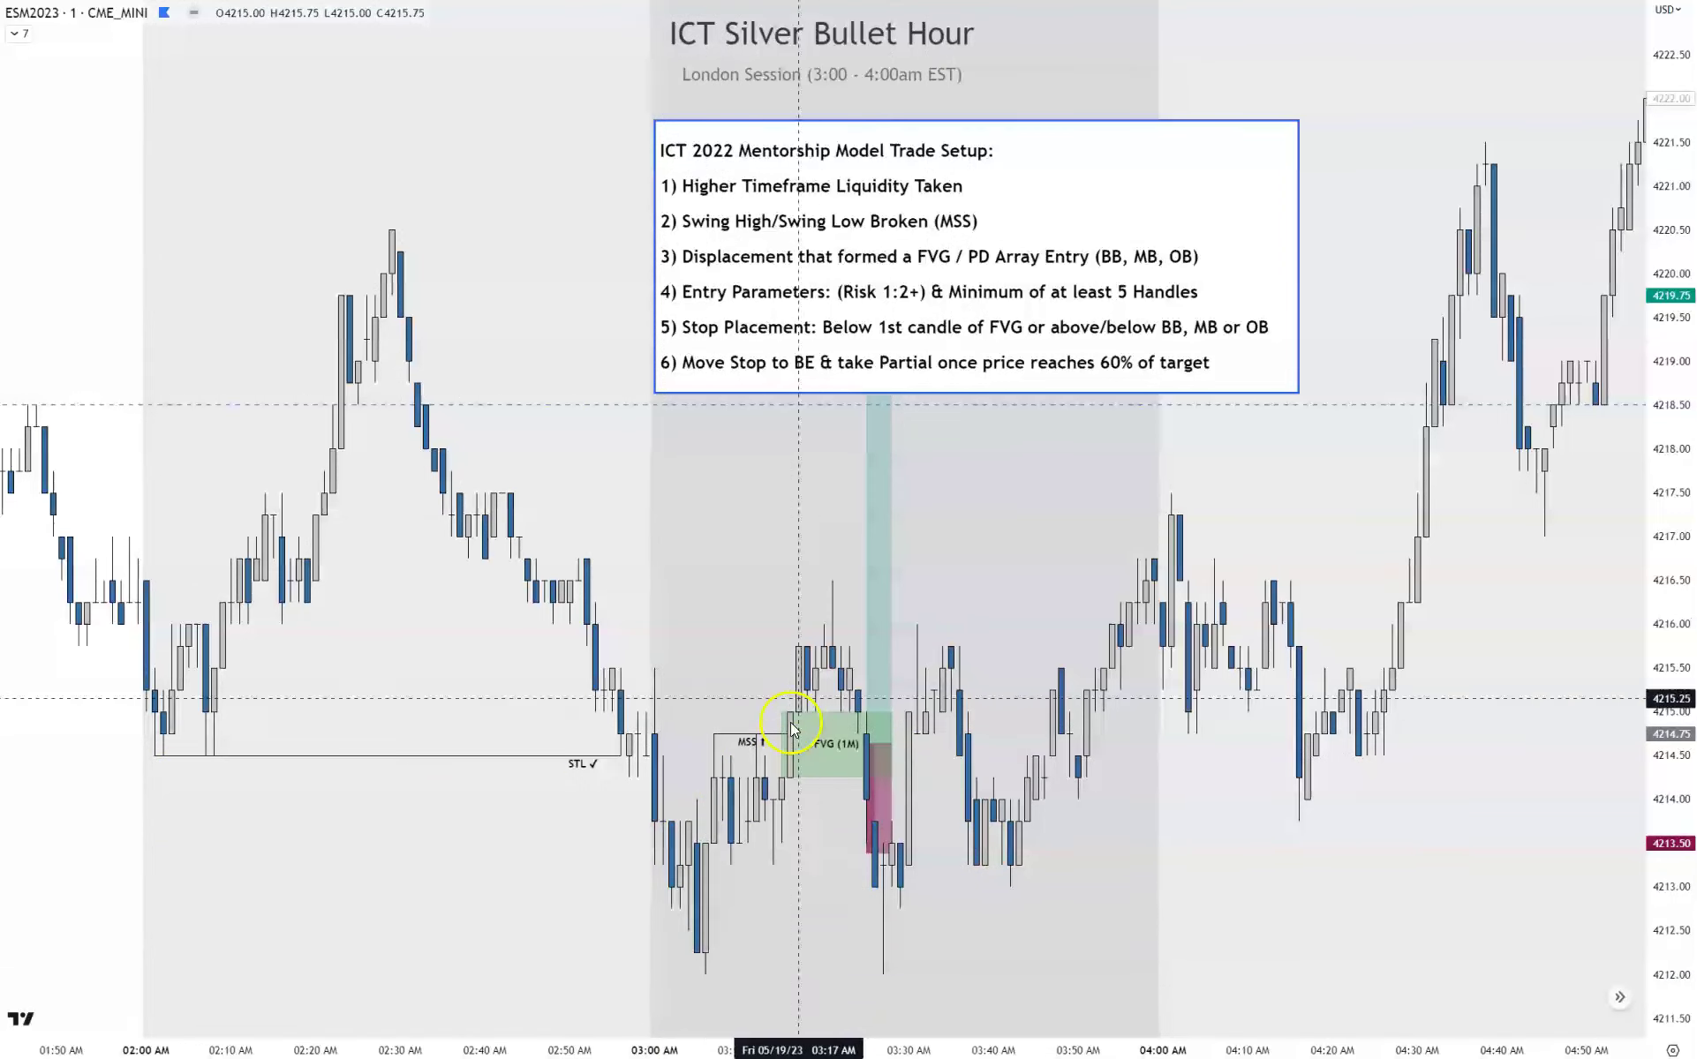
mouse_move(886, 760)
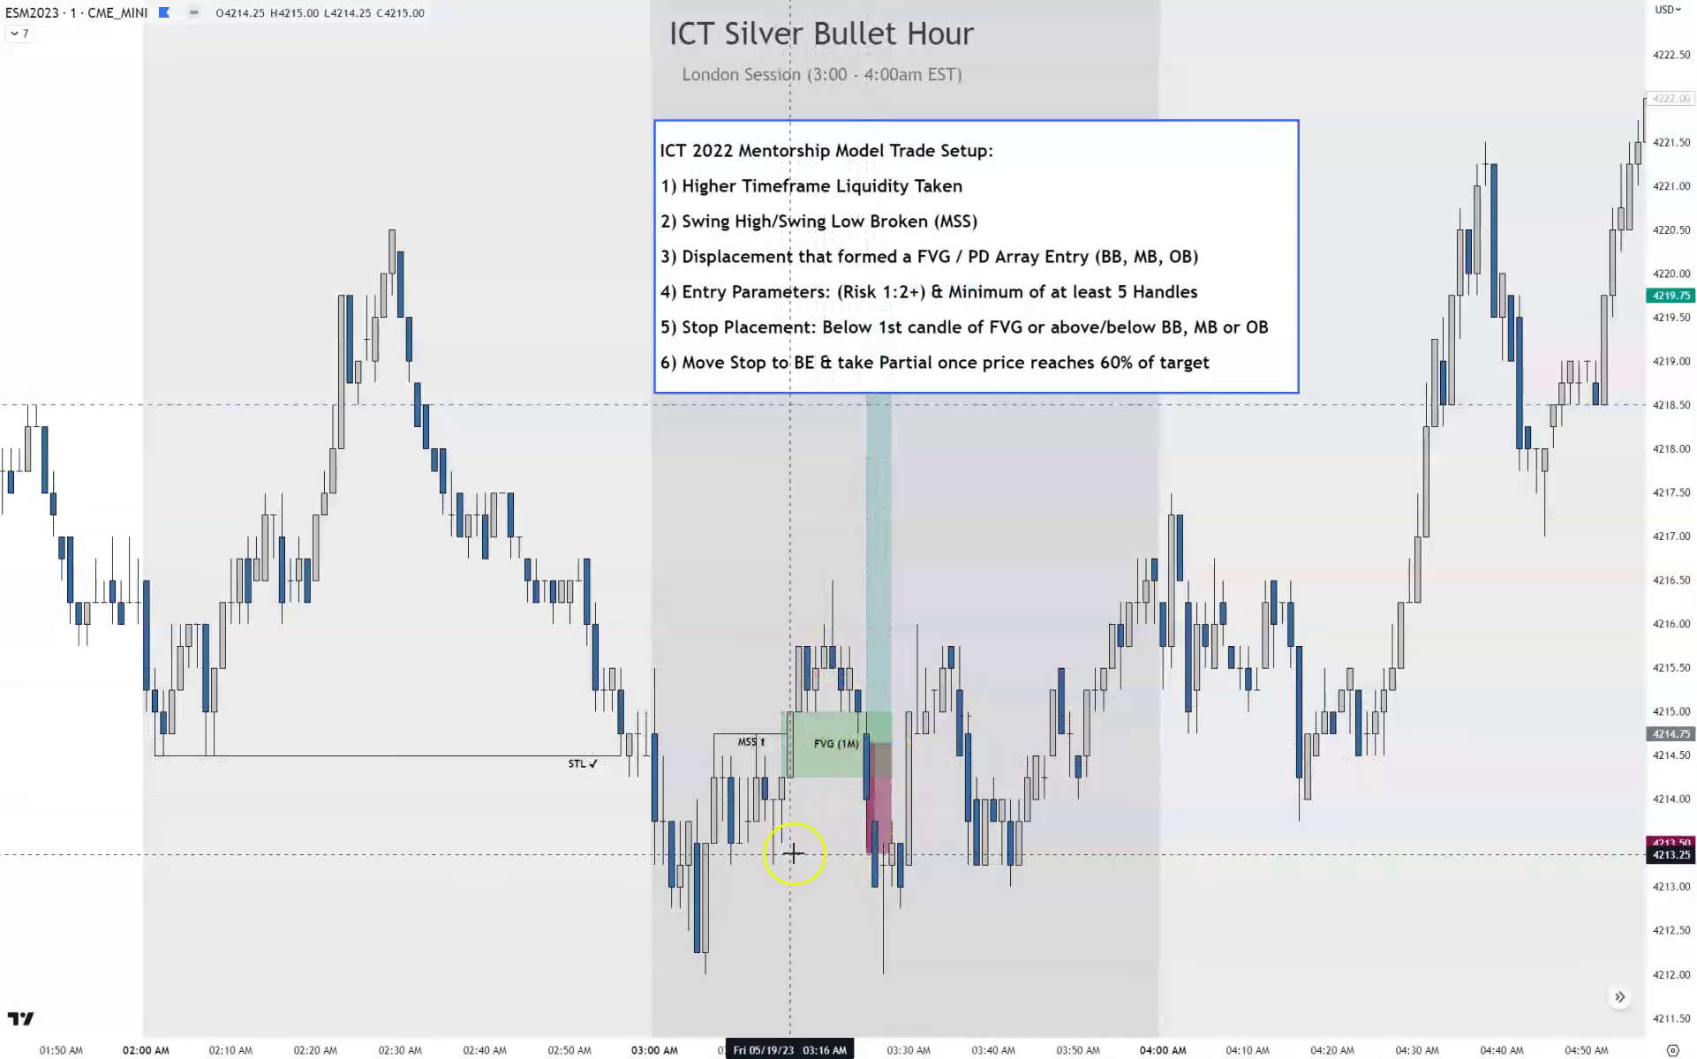
mouse_move(866, 853)
mouse_down()
mouse_move(832, 969)
mouse_move(827, 850)
mouse_up()
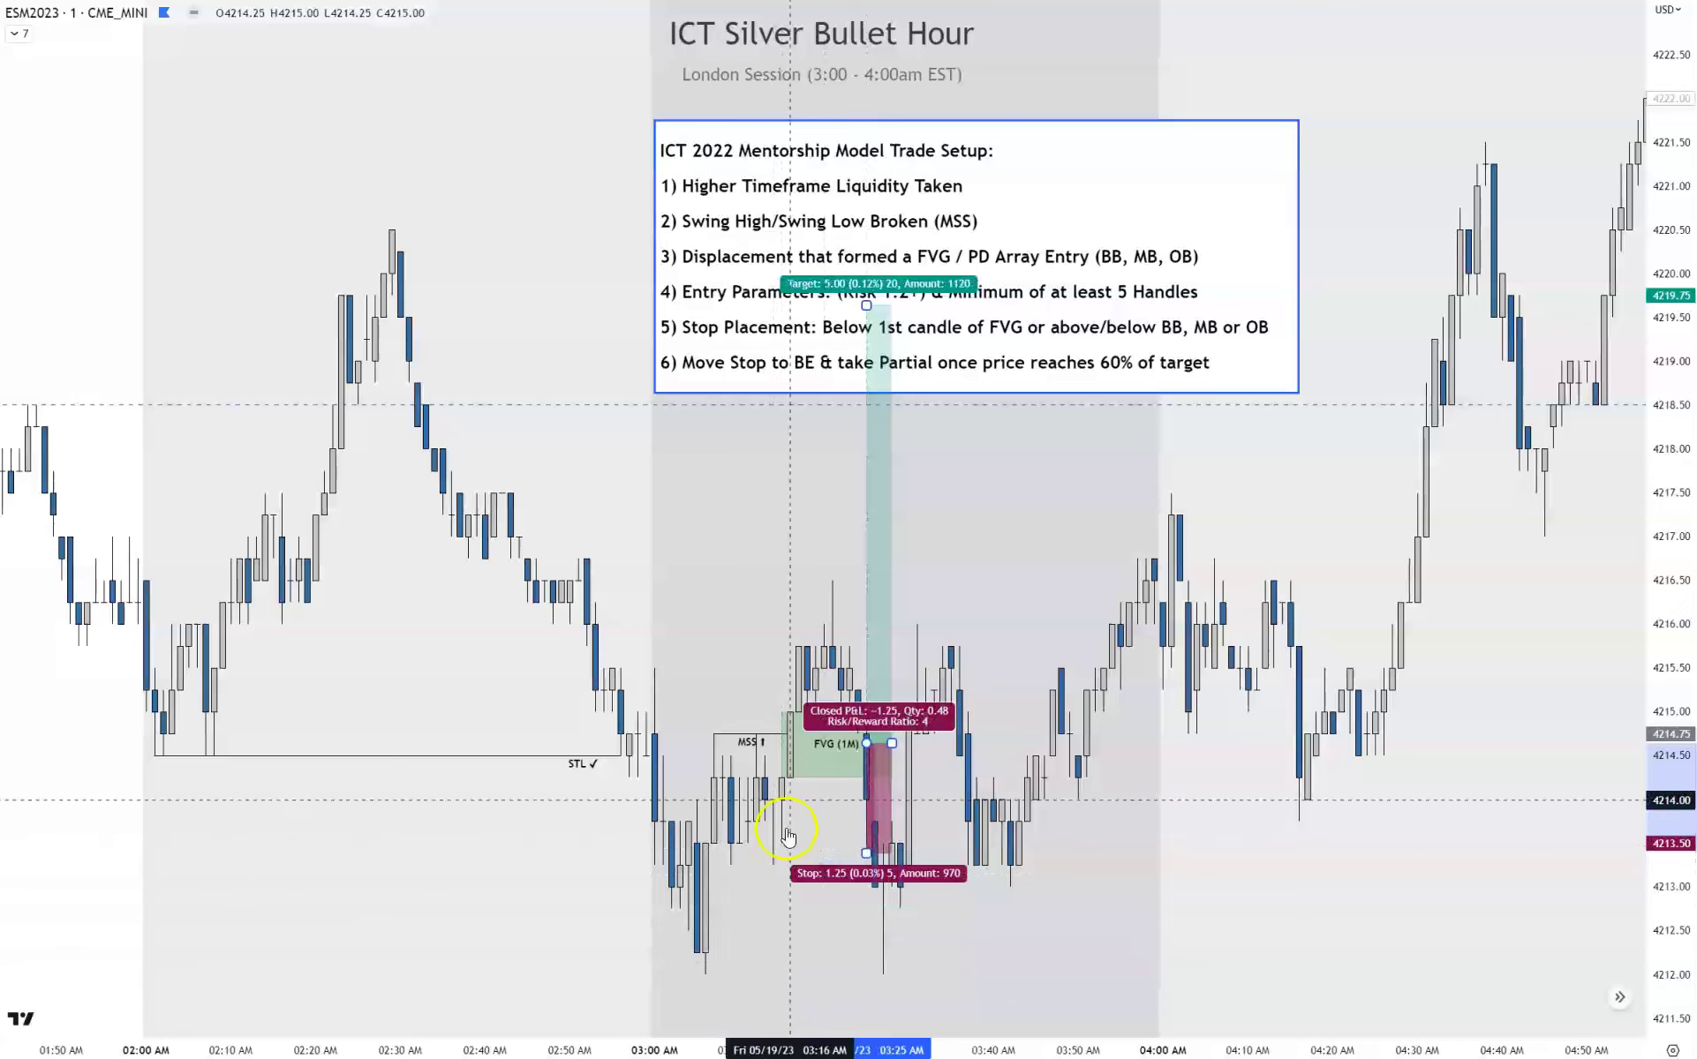
click(1019, 477)
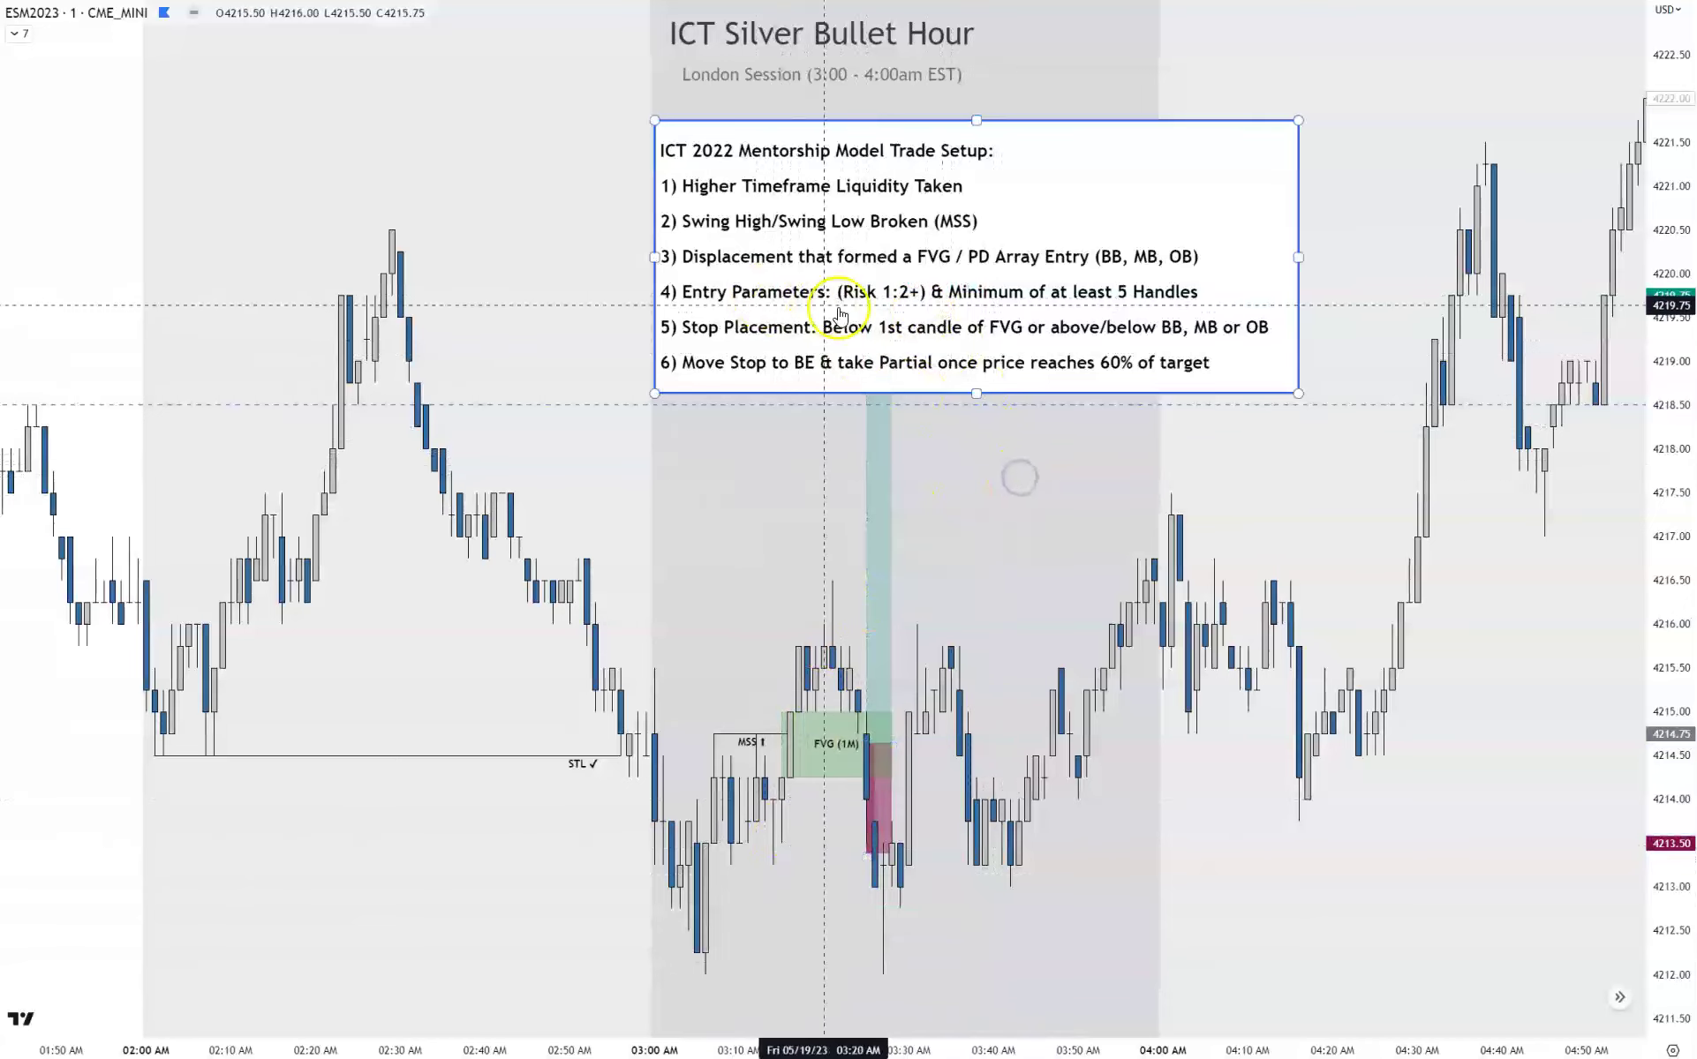
click(757, 351)
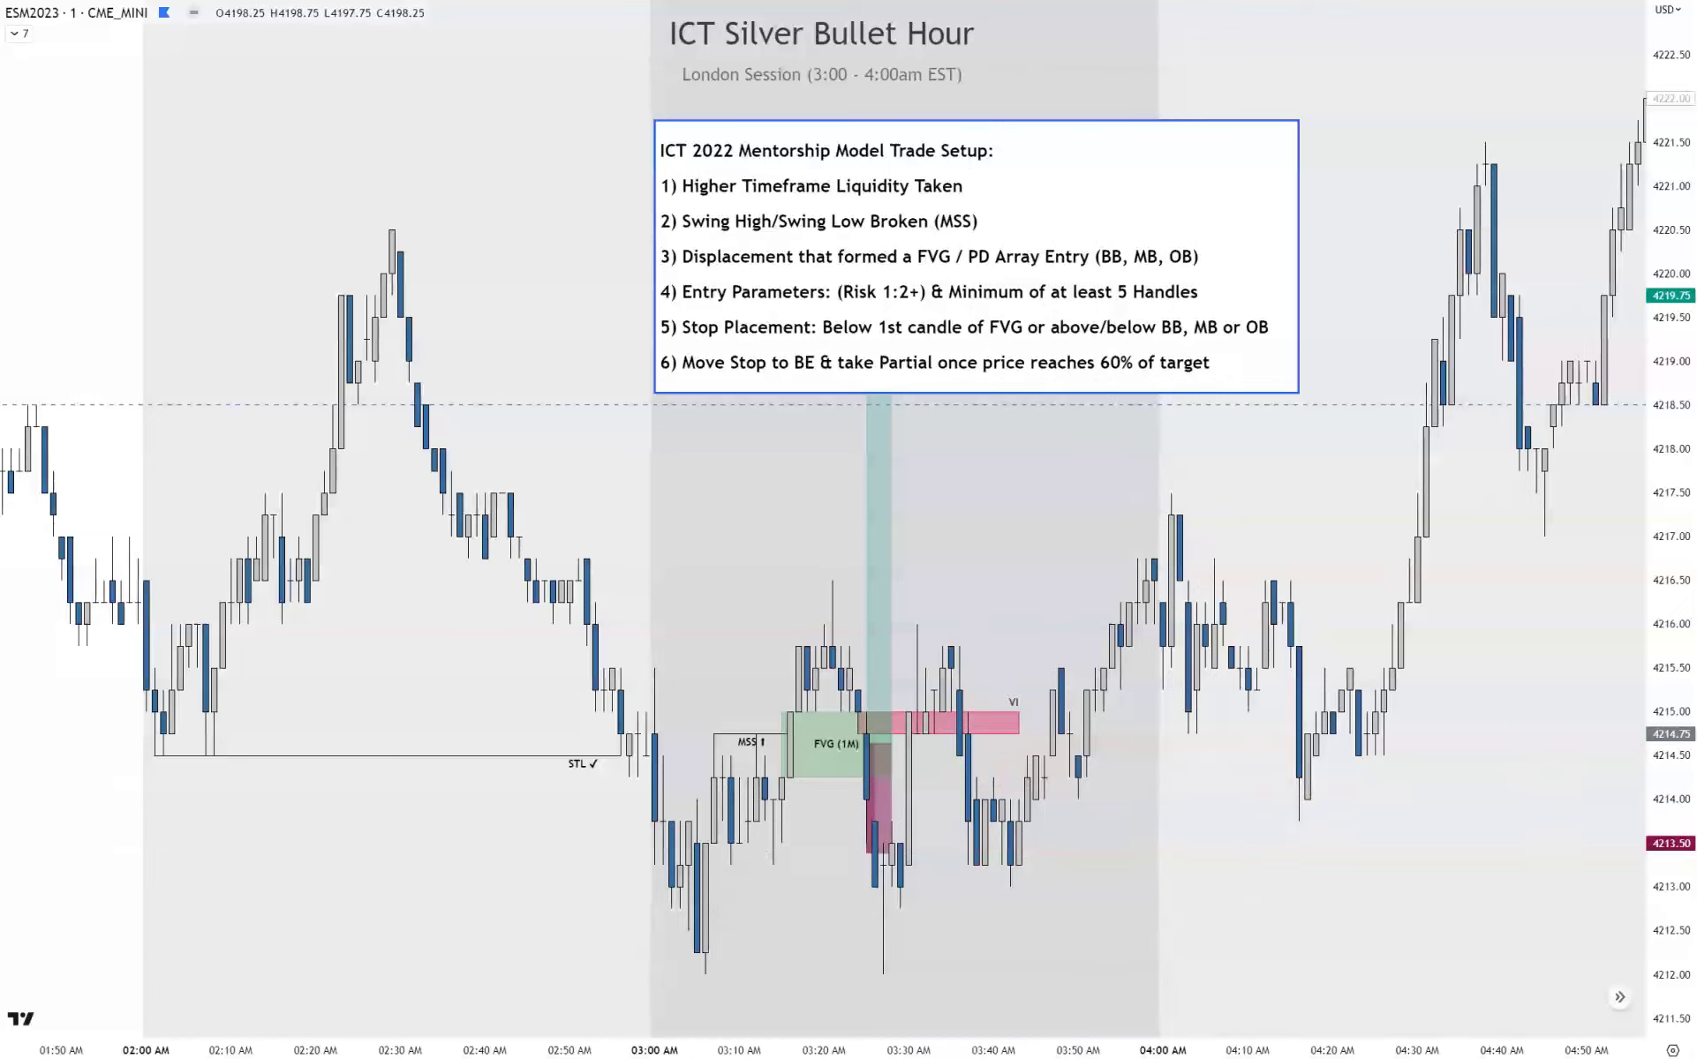
click(881, 747)
click(904, 768)
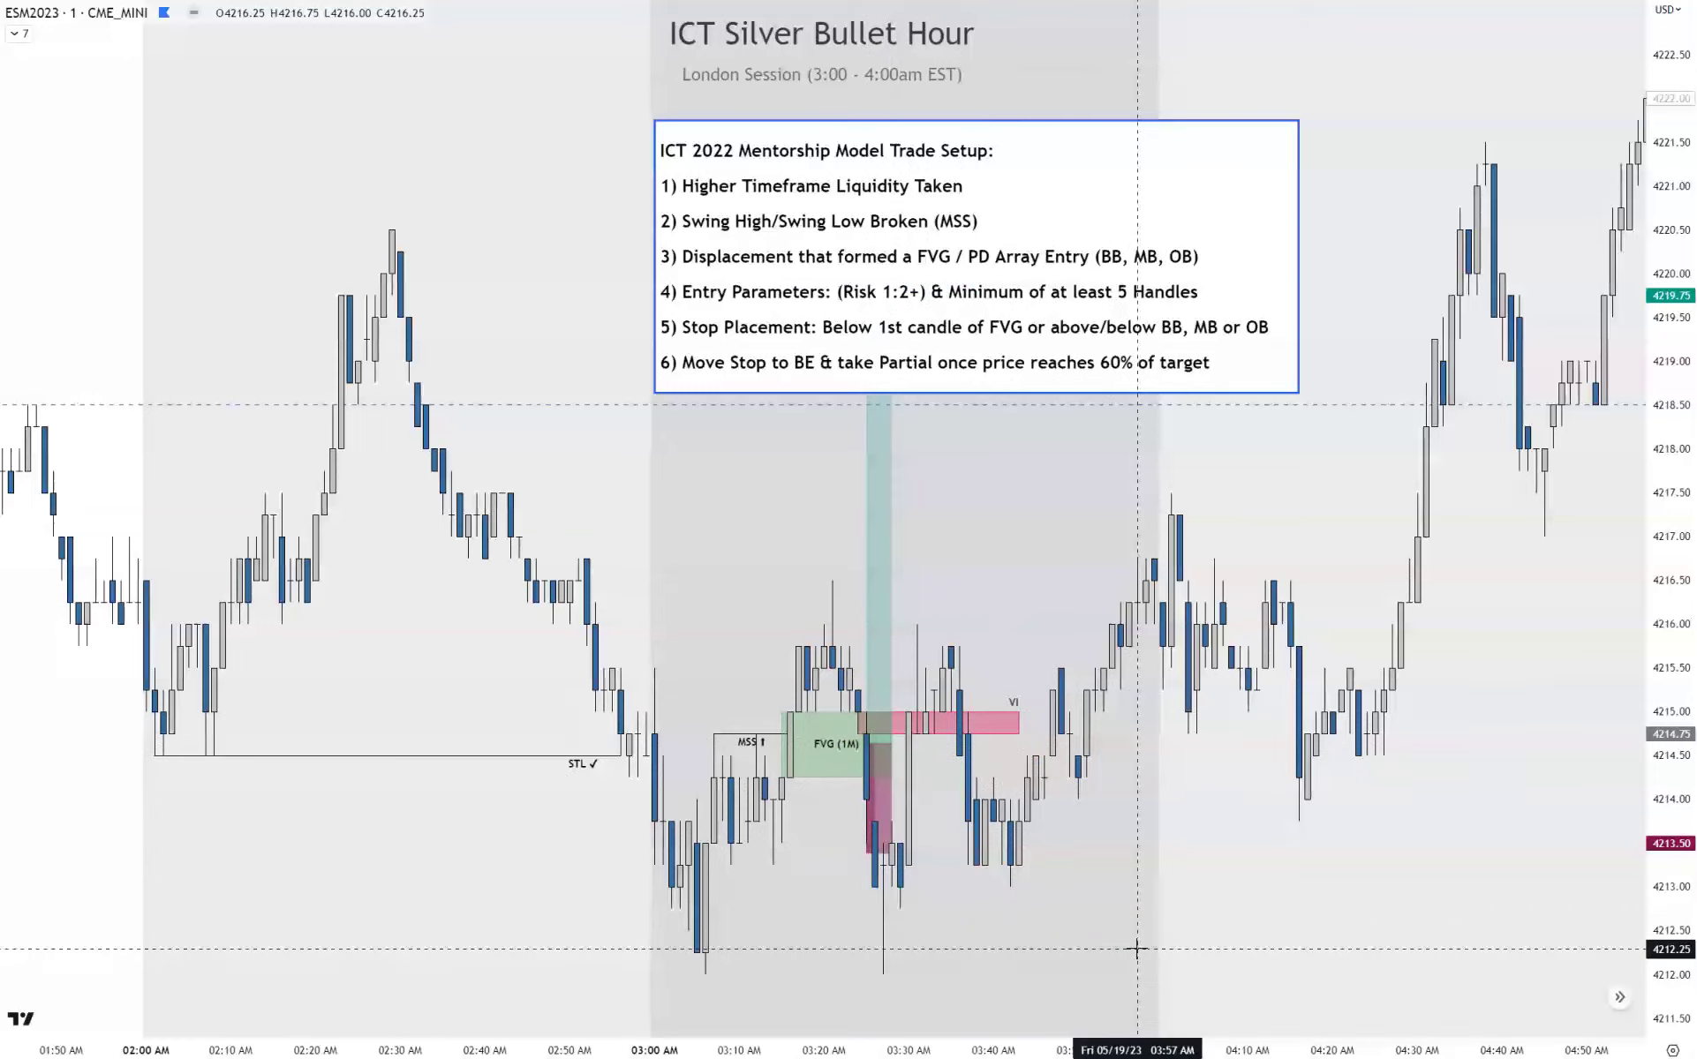
click(867, 736)
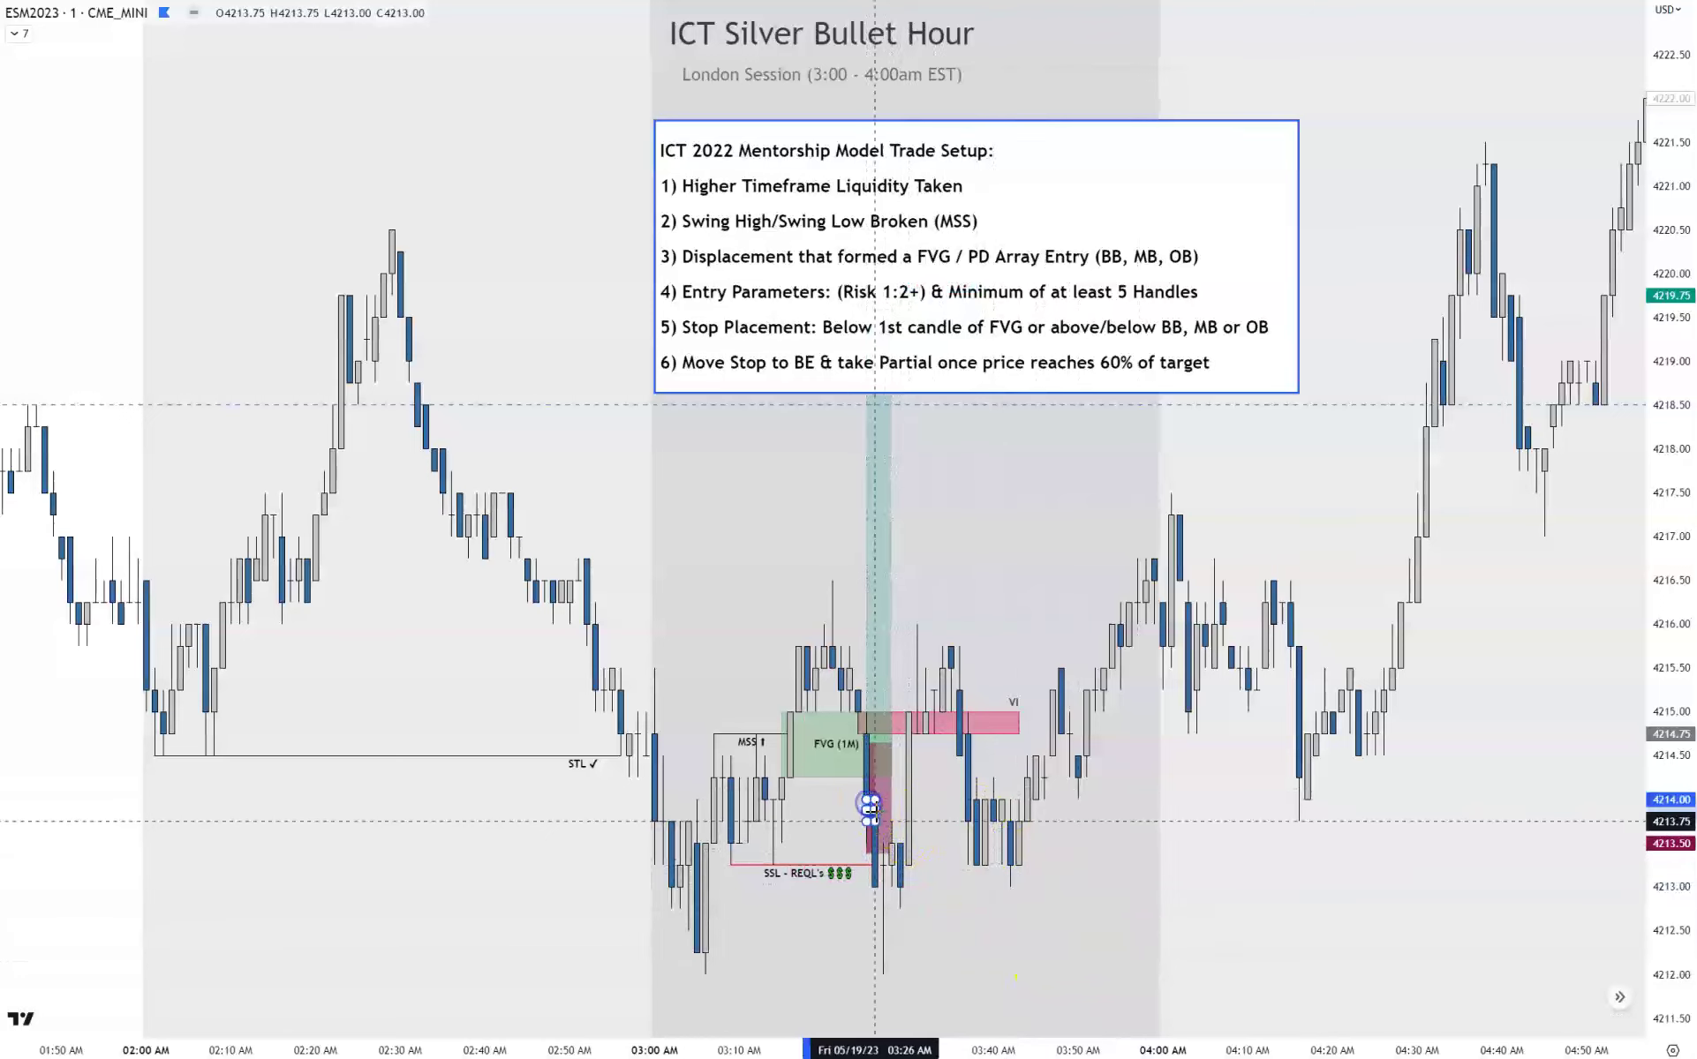
Extend the rectangle between 4213.75 and 4214.00 to about 03:36 and apply the VI template to it.
drag(874, 811, 959, 825)
right_click(946, 819)
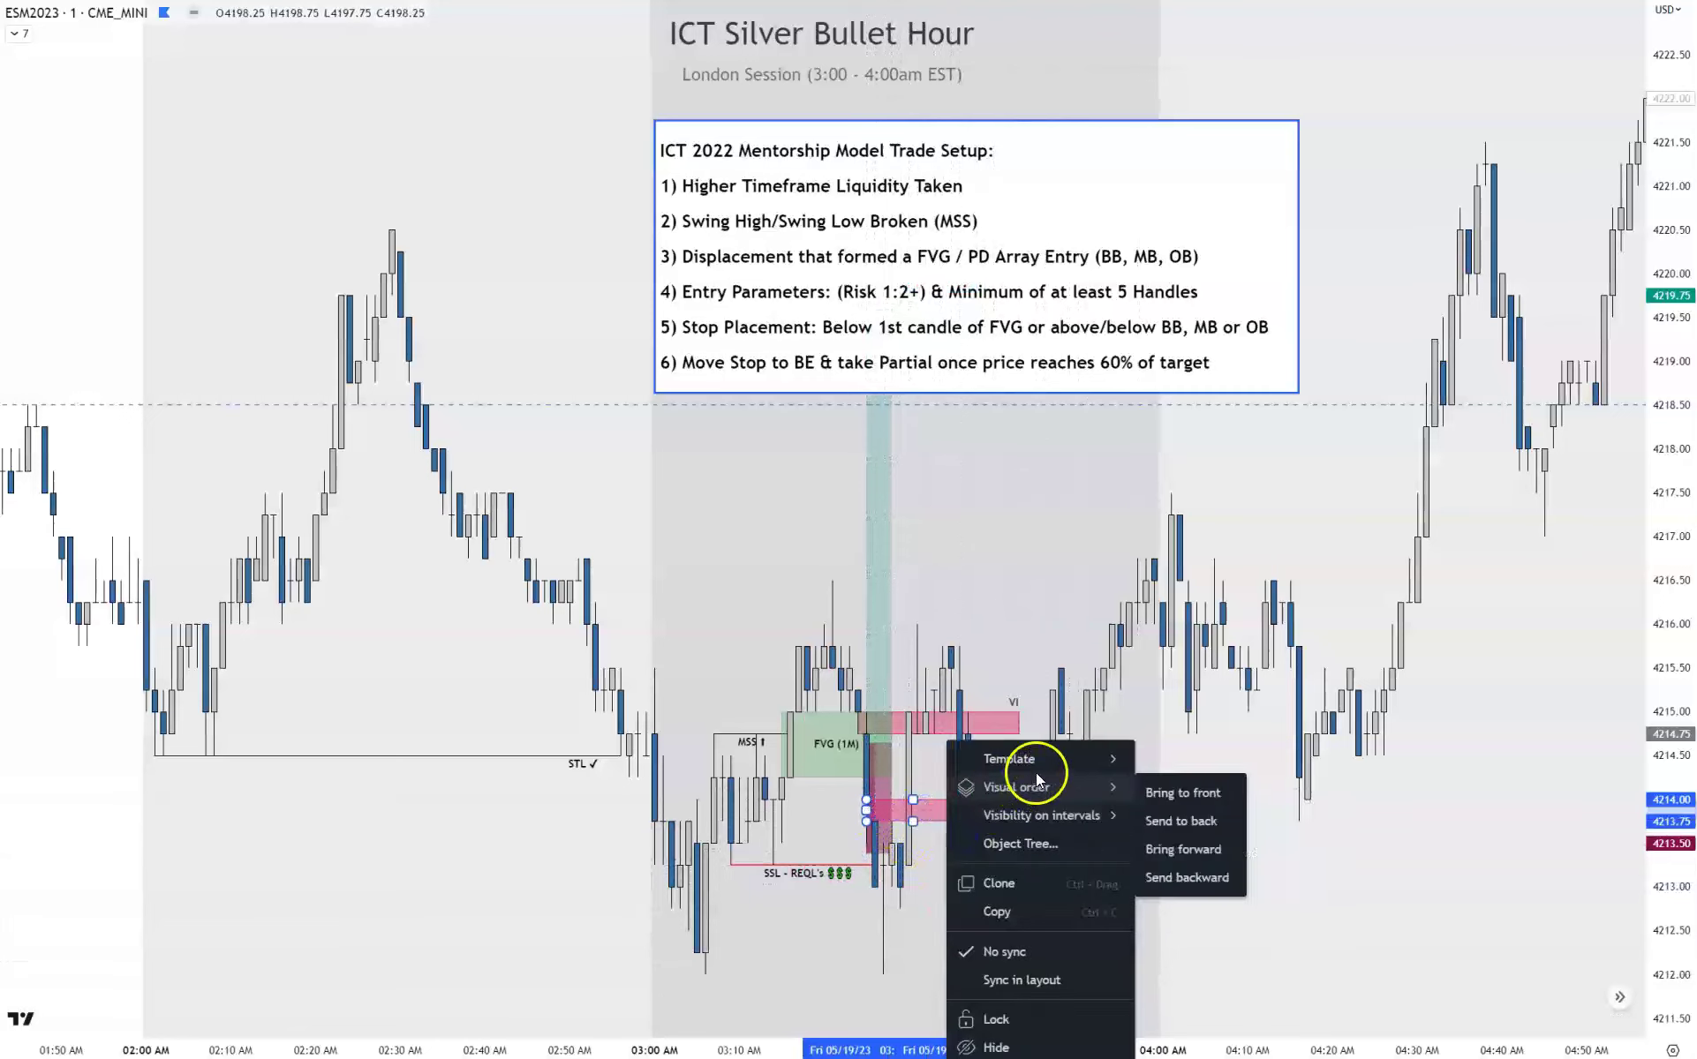
mouse_move(1015, 759)
click(1280, 962)
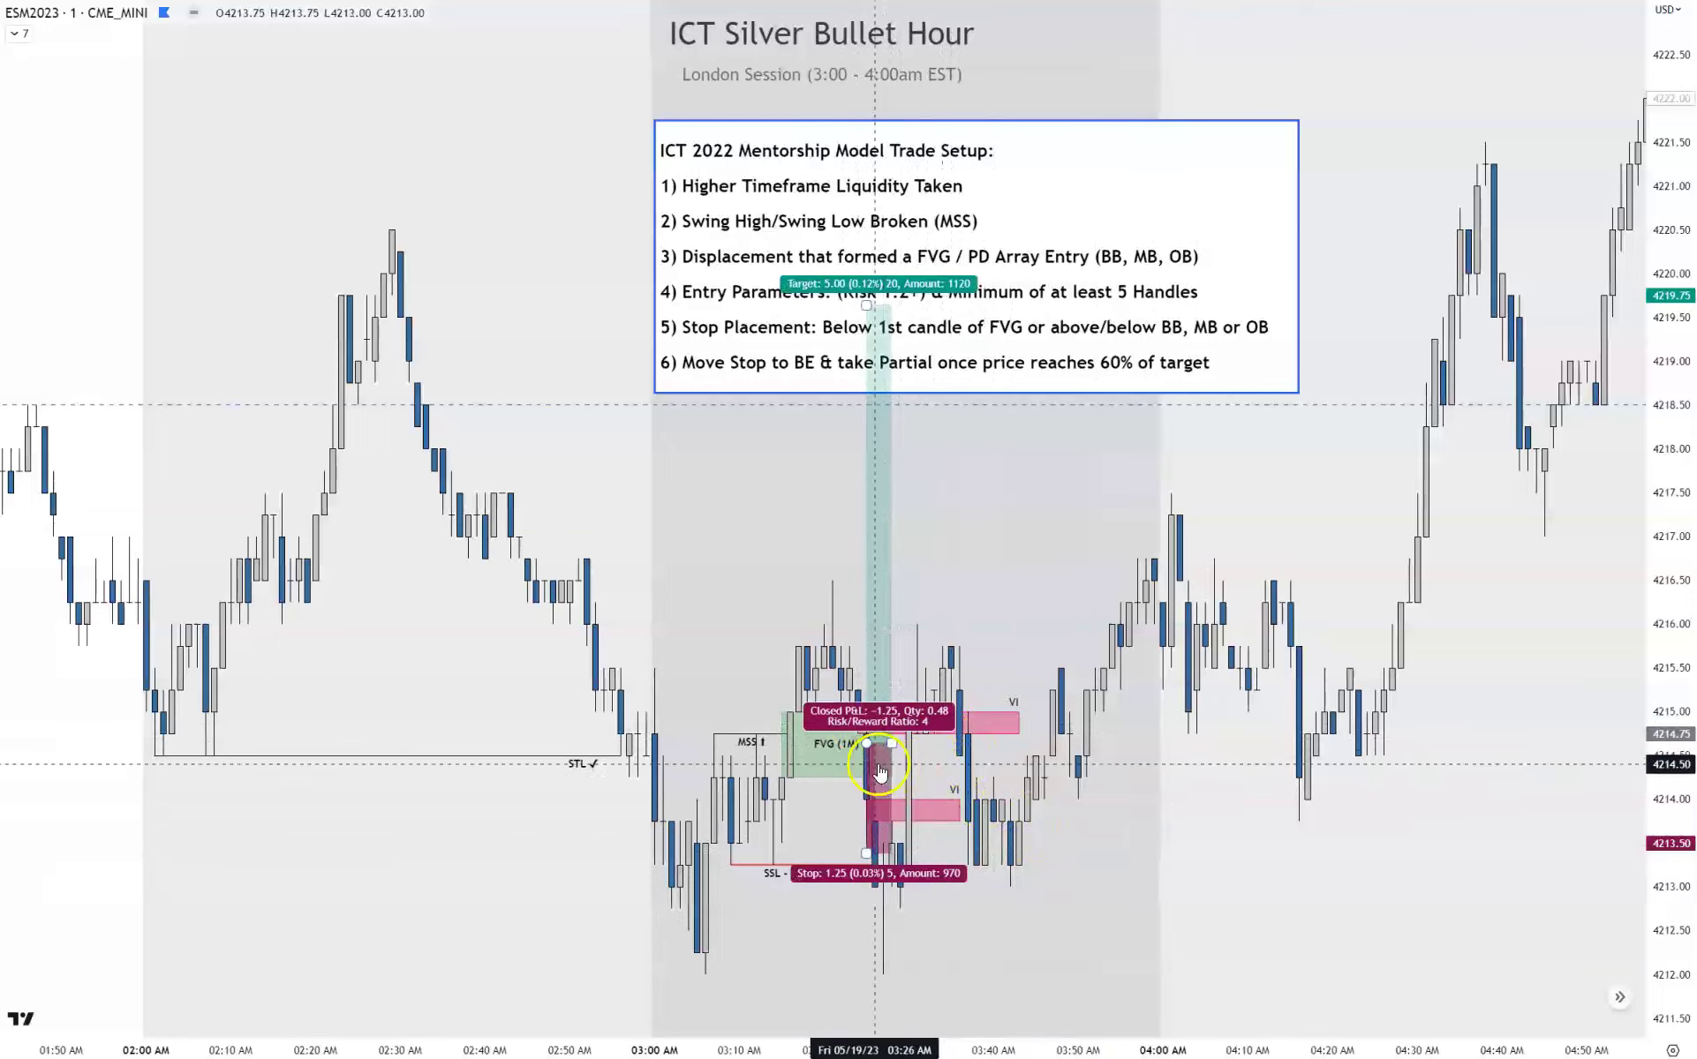
click(893, 775)
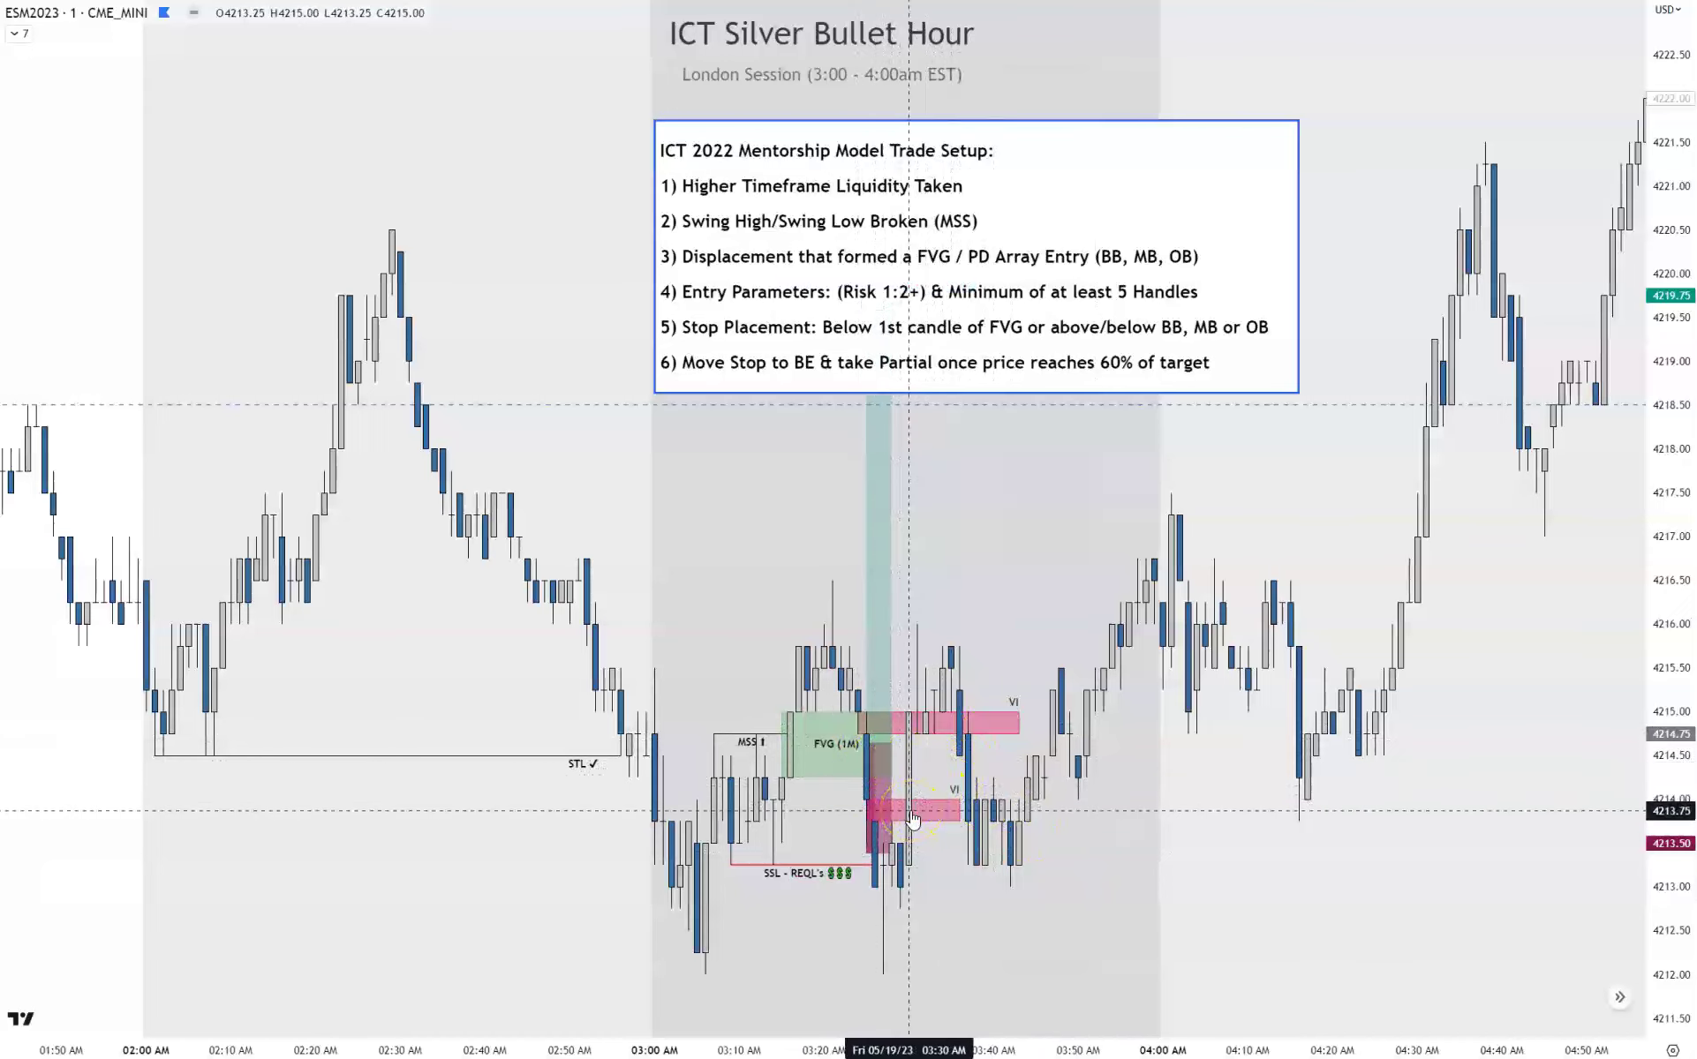
click(856, 977)
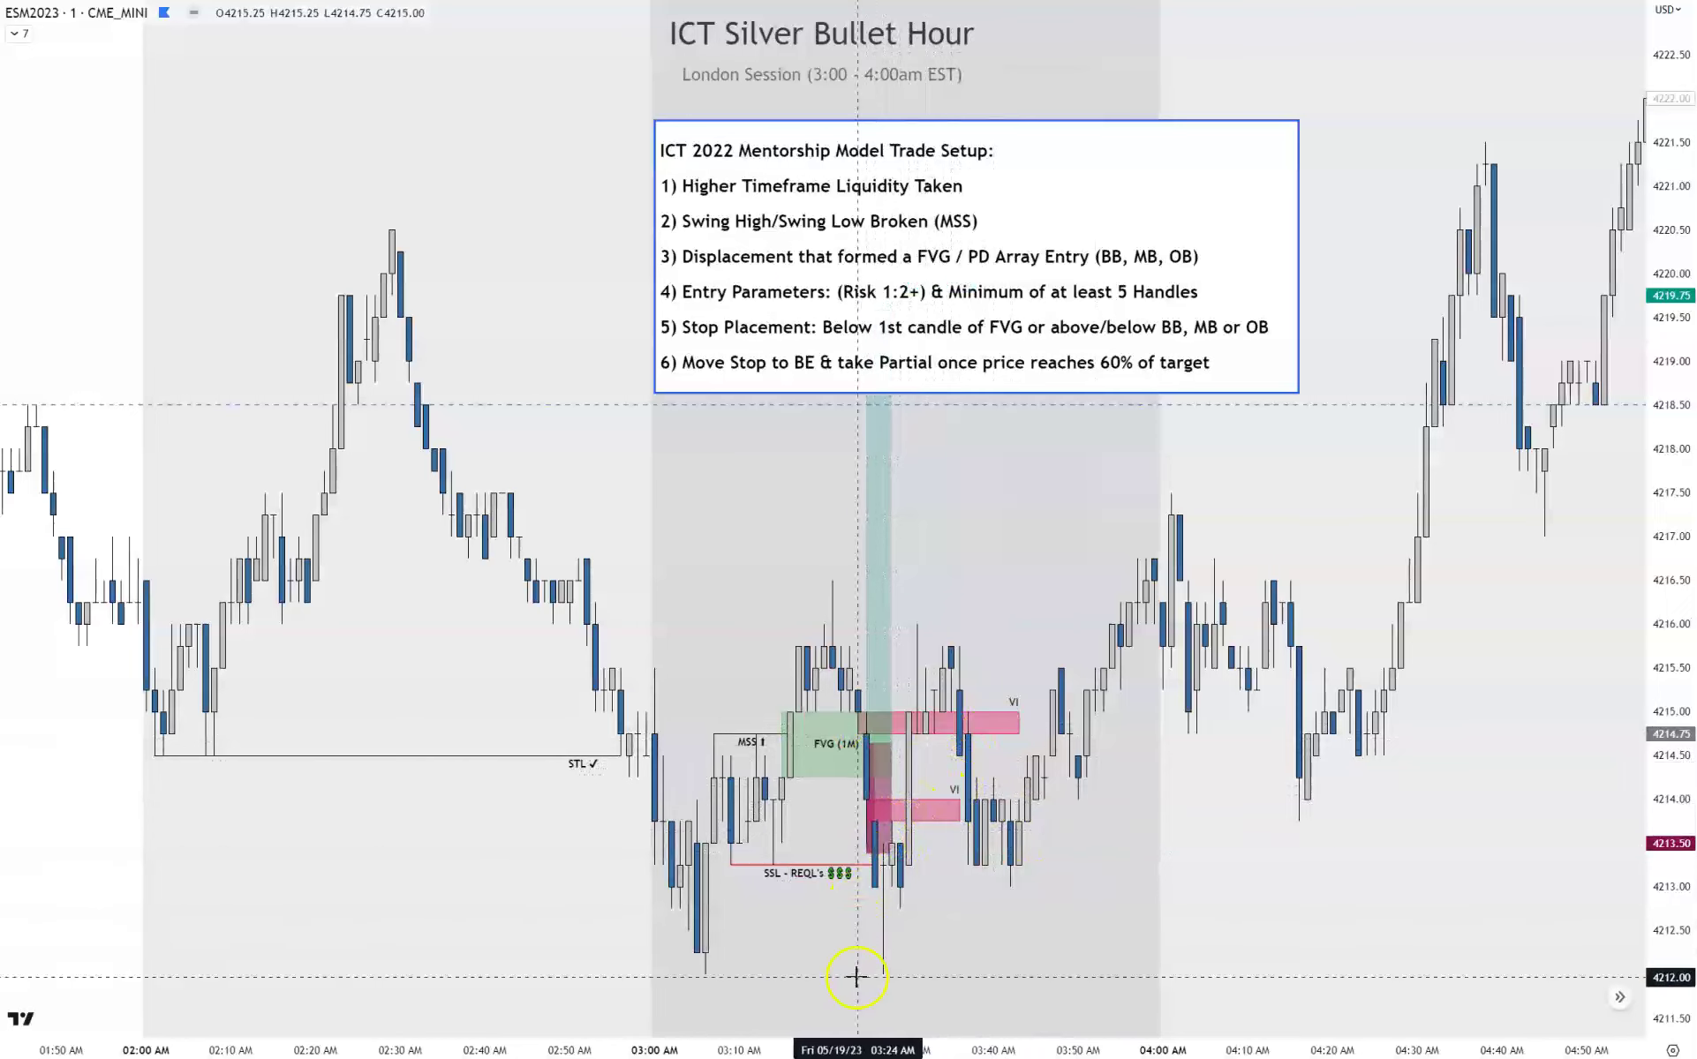
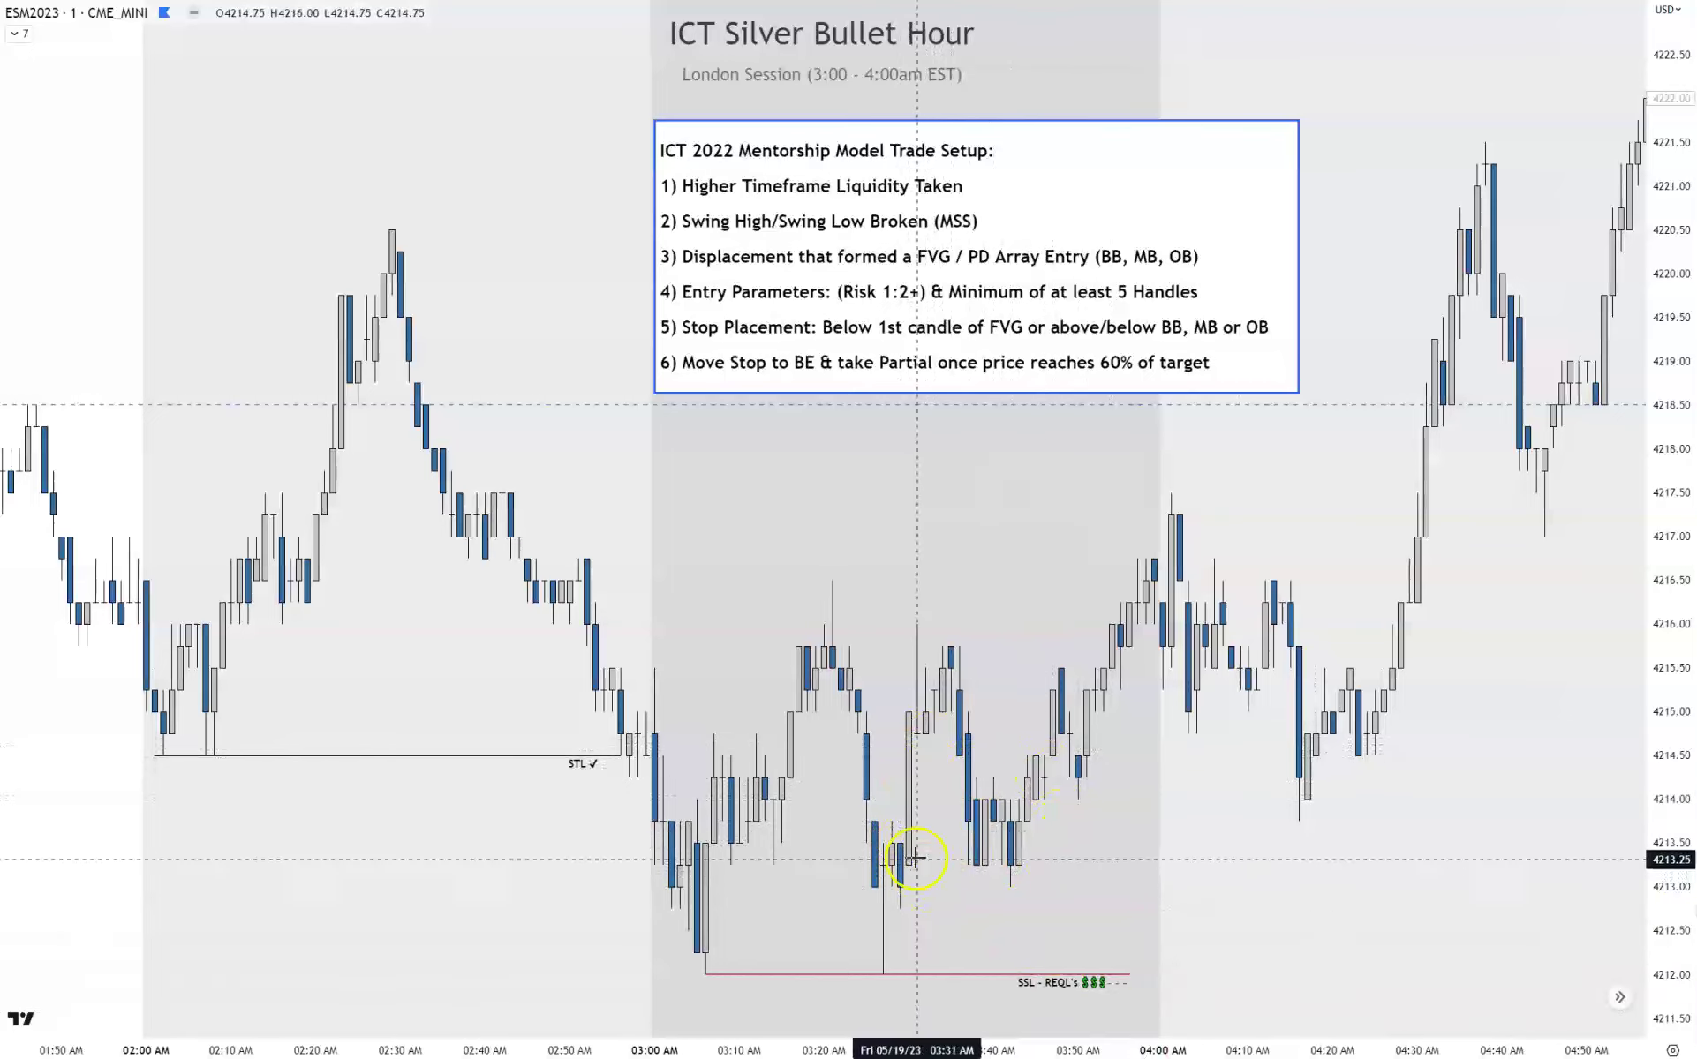
Draw a rectangle from 03:29 to about 03:52 between 4213.50 and 4214.75 and apply the FVG (1M) template.
mouse_move(900, 846)
mouse_down()
mouse_move(928, 754)
mouse_move(1098, 790)
mouse_up()
click(1246, 852)
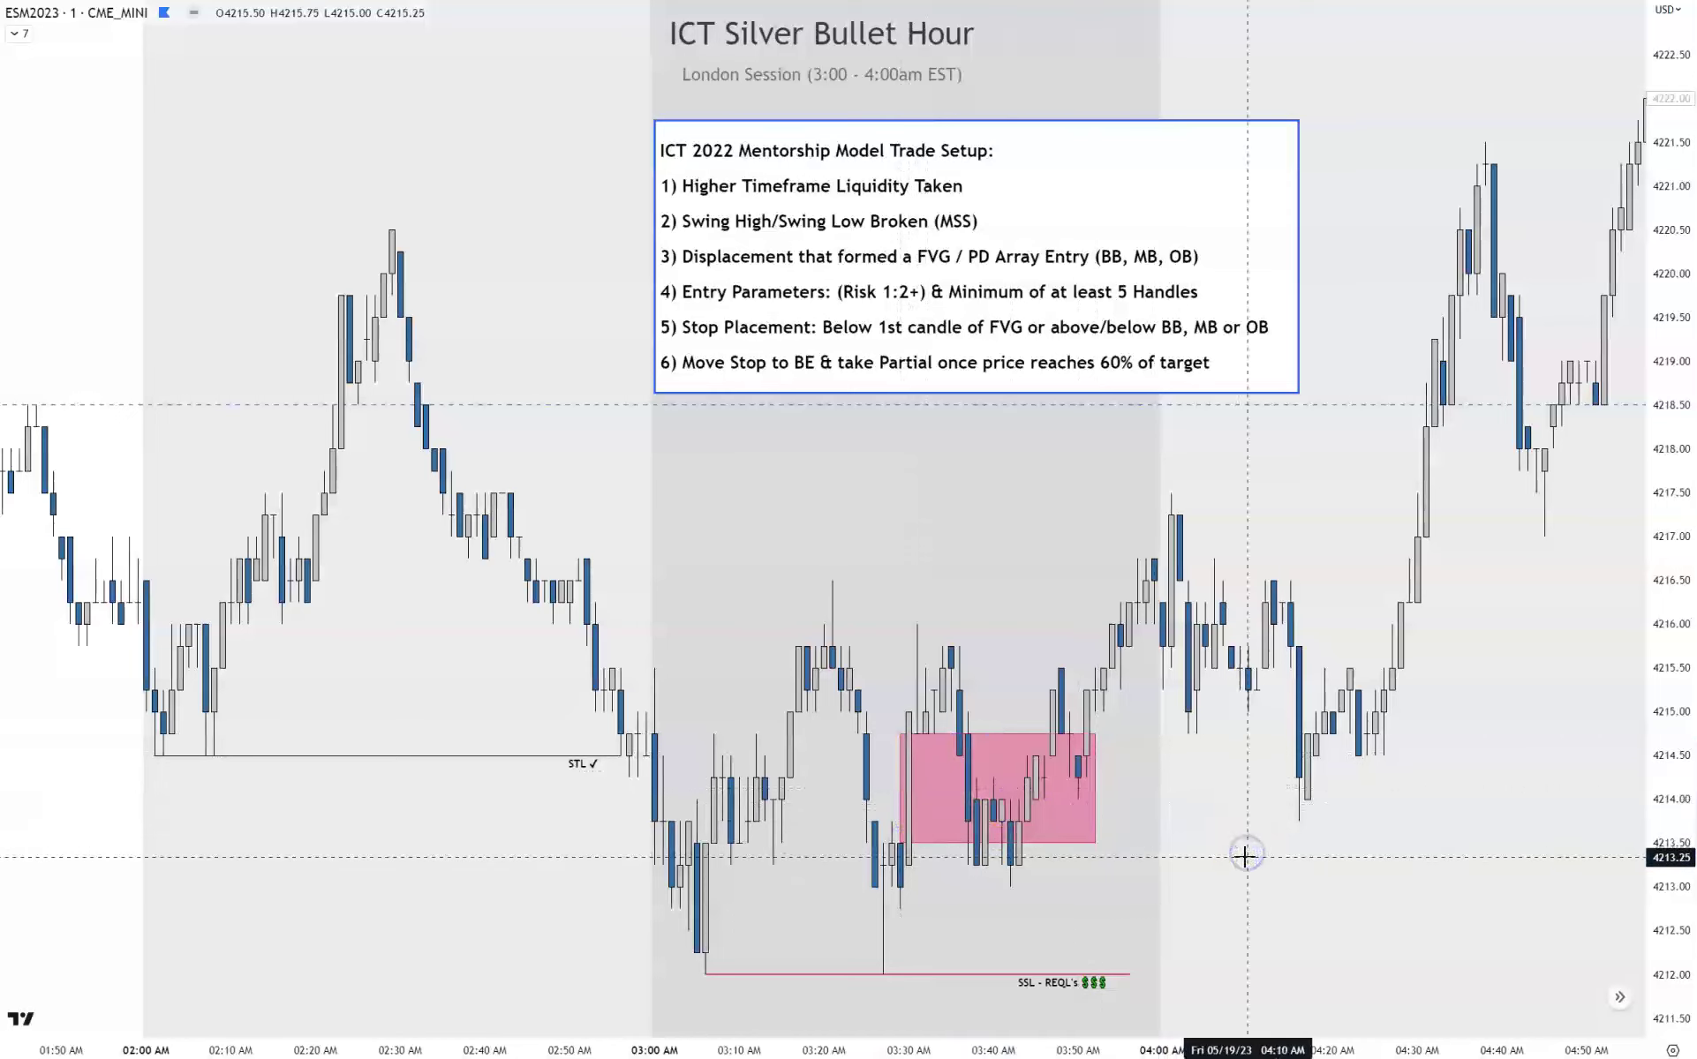
right_click(1094, 843)
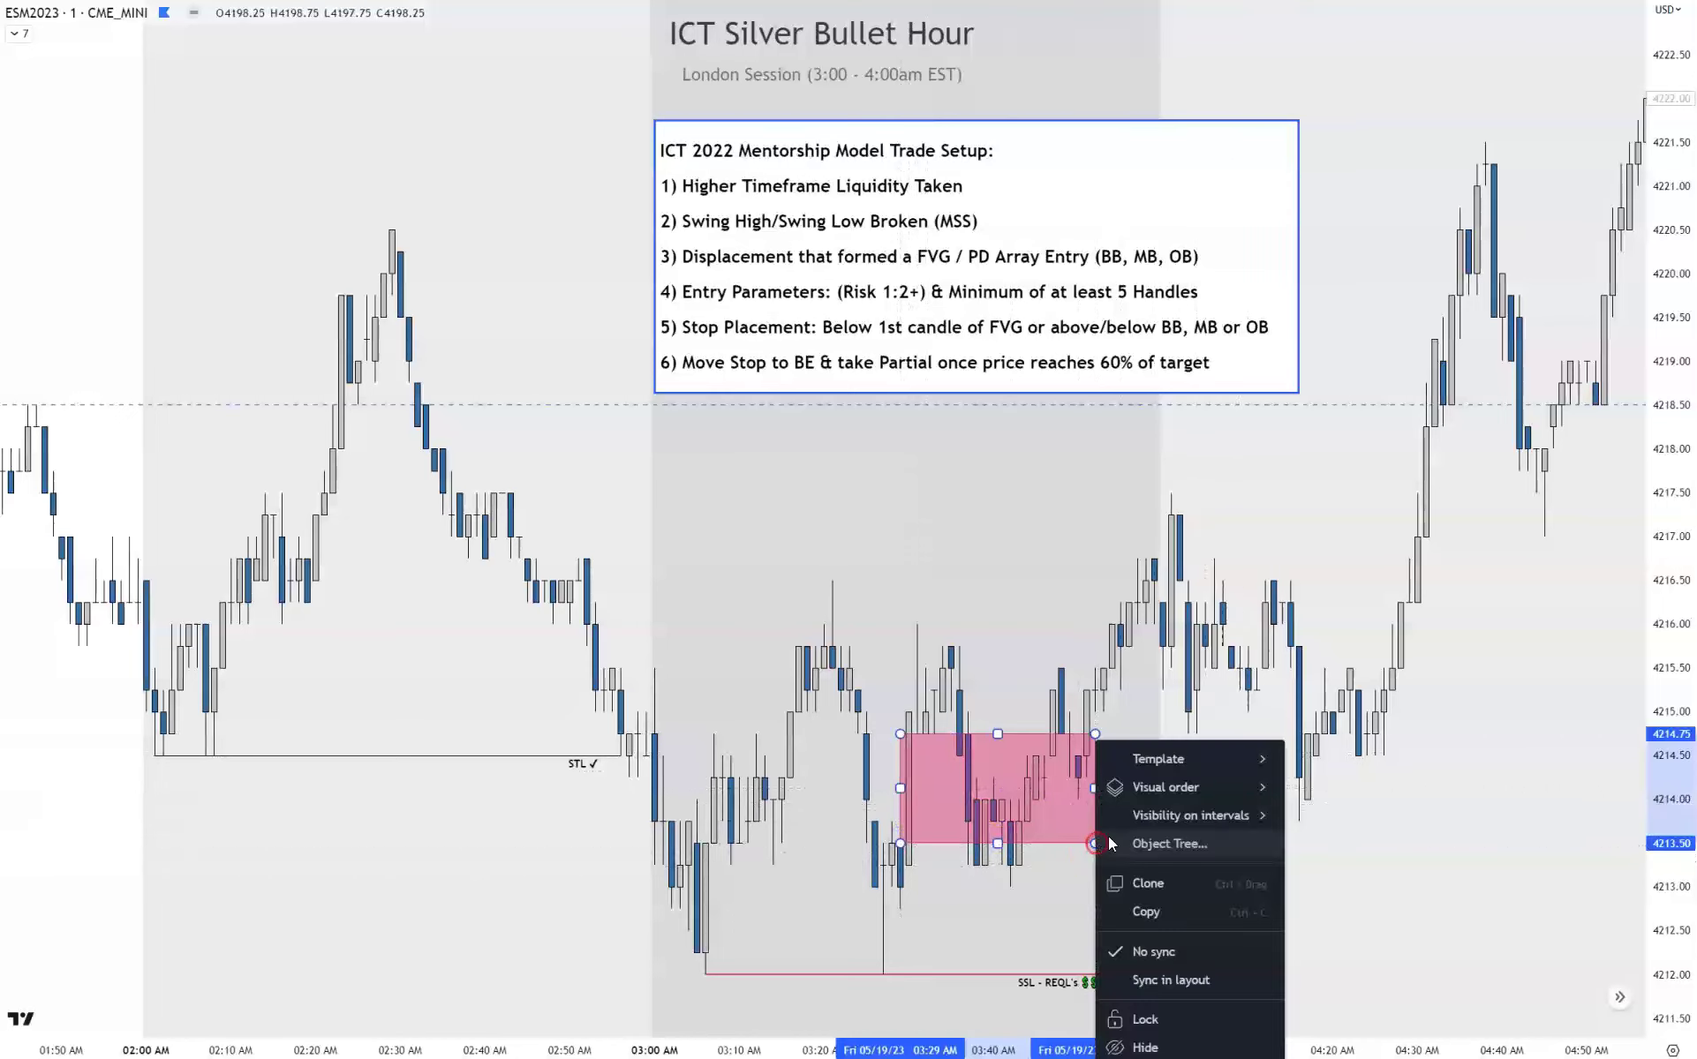
mouse_move(1182, 770)
click(1352, 804)
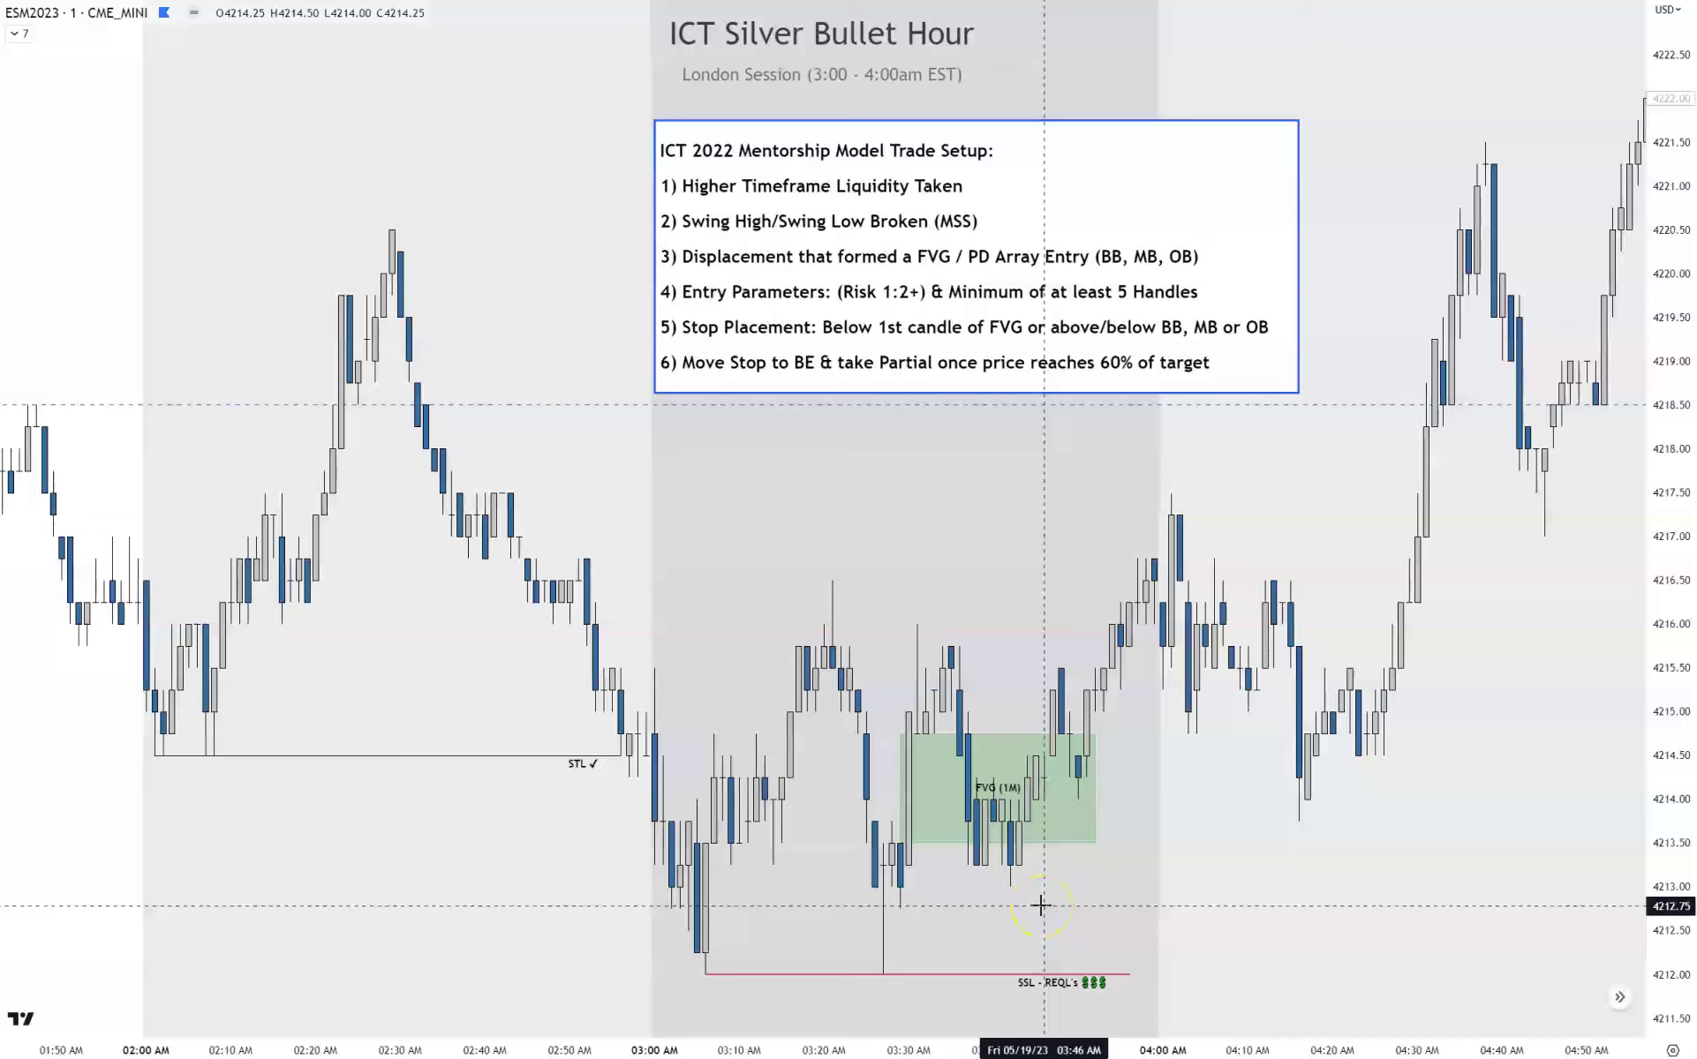
Mark the broken swing high at 4214.25 with an MSS line from 03:38 to about 03:44.
click(1052, 846)
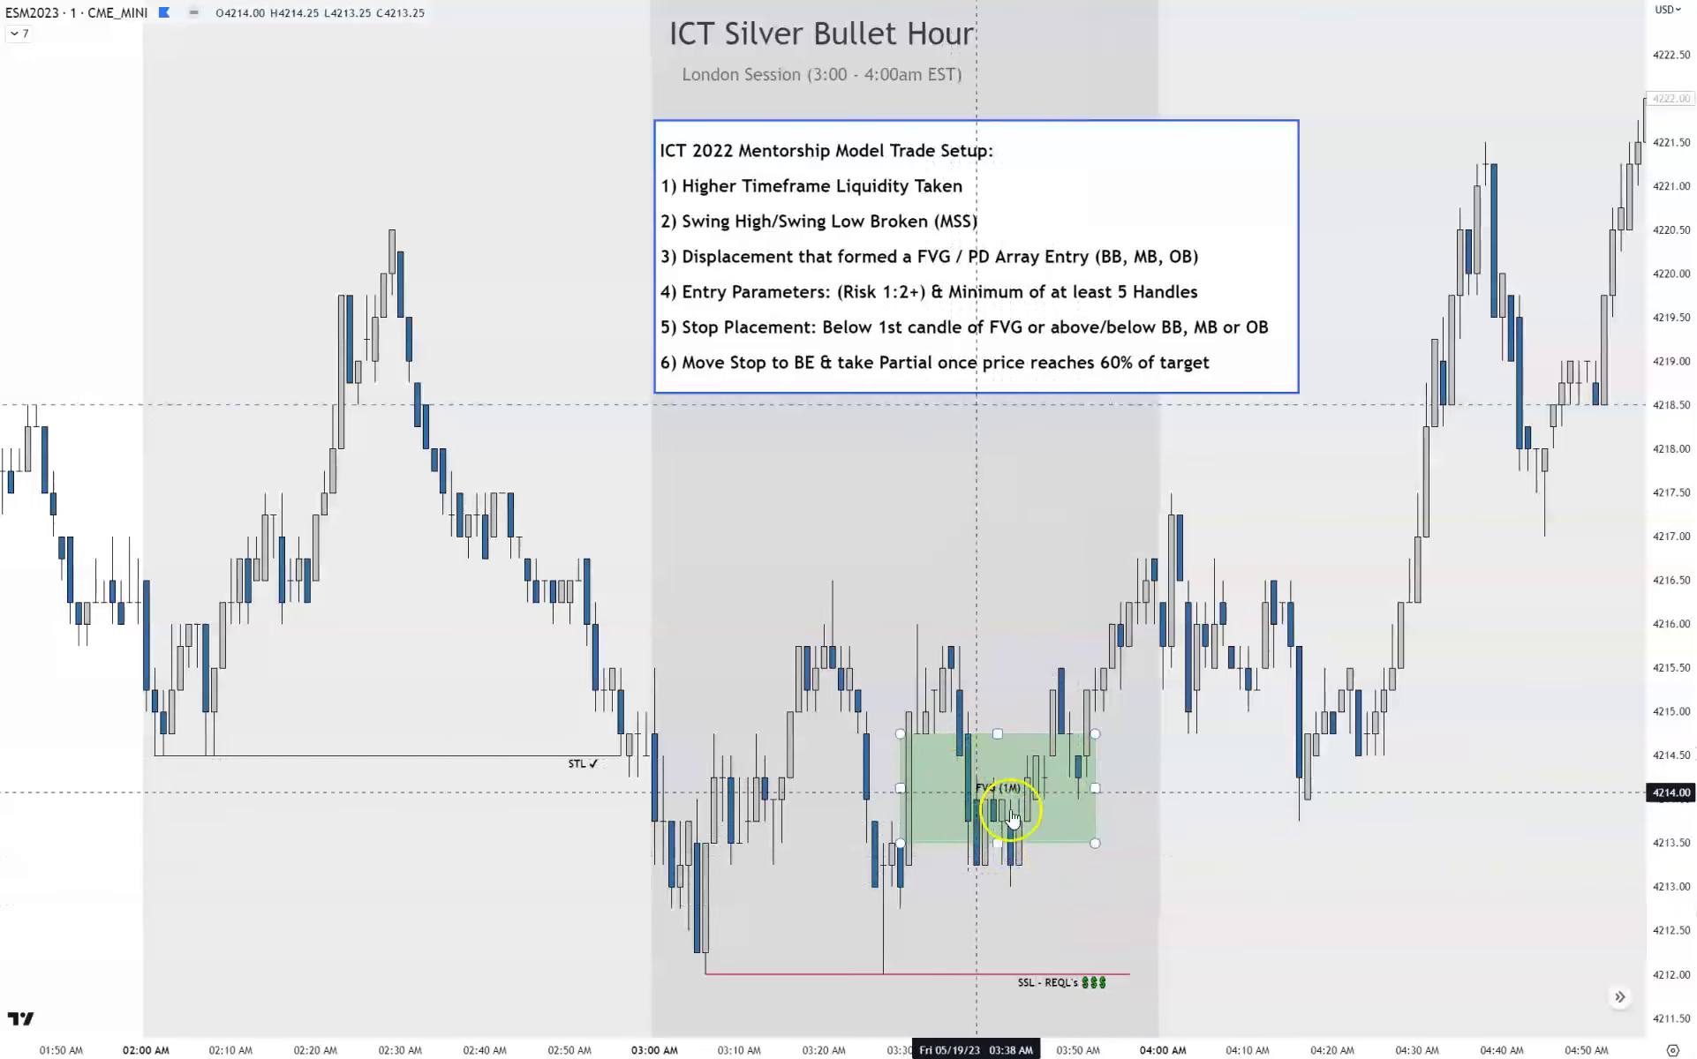
click(1171, 803)
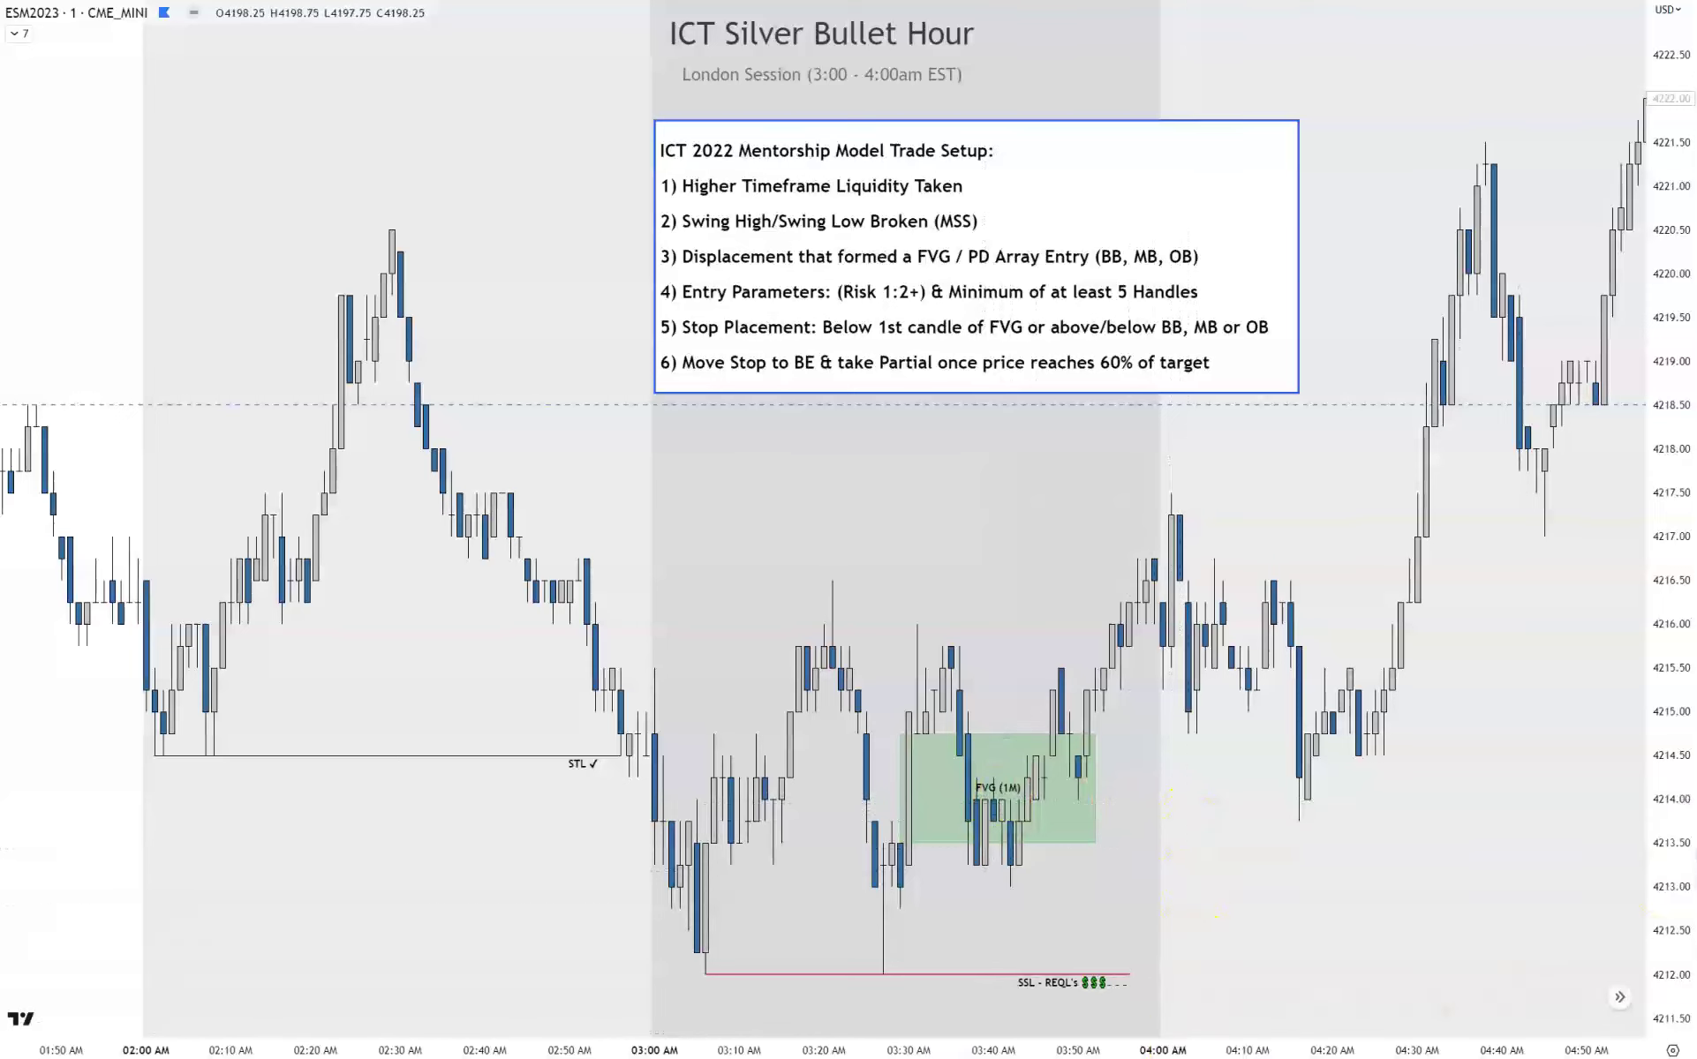
click(1027, 779)
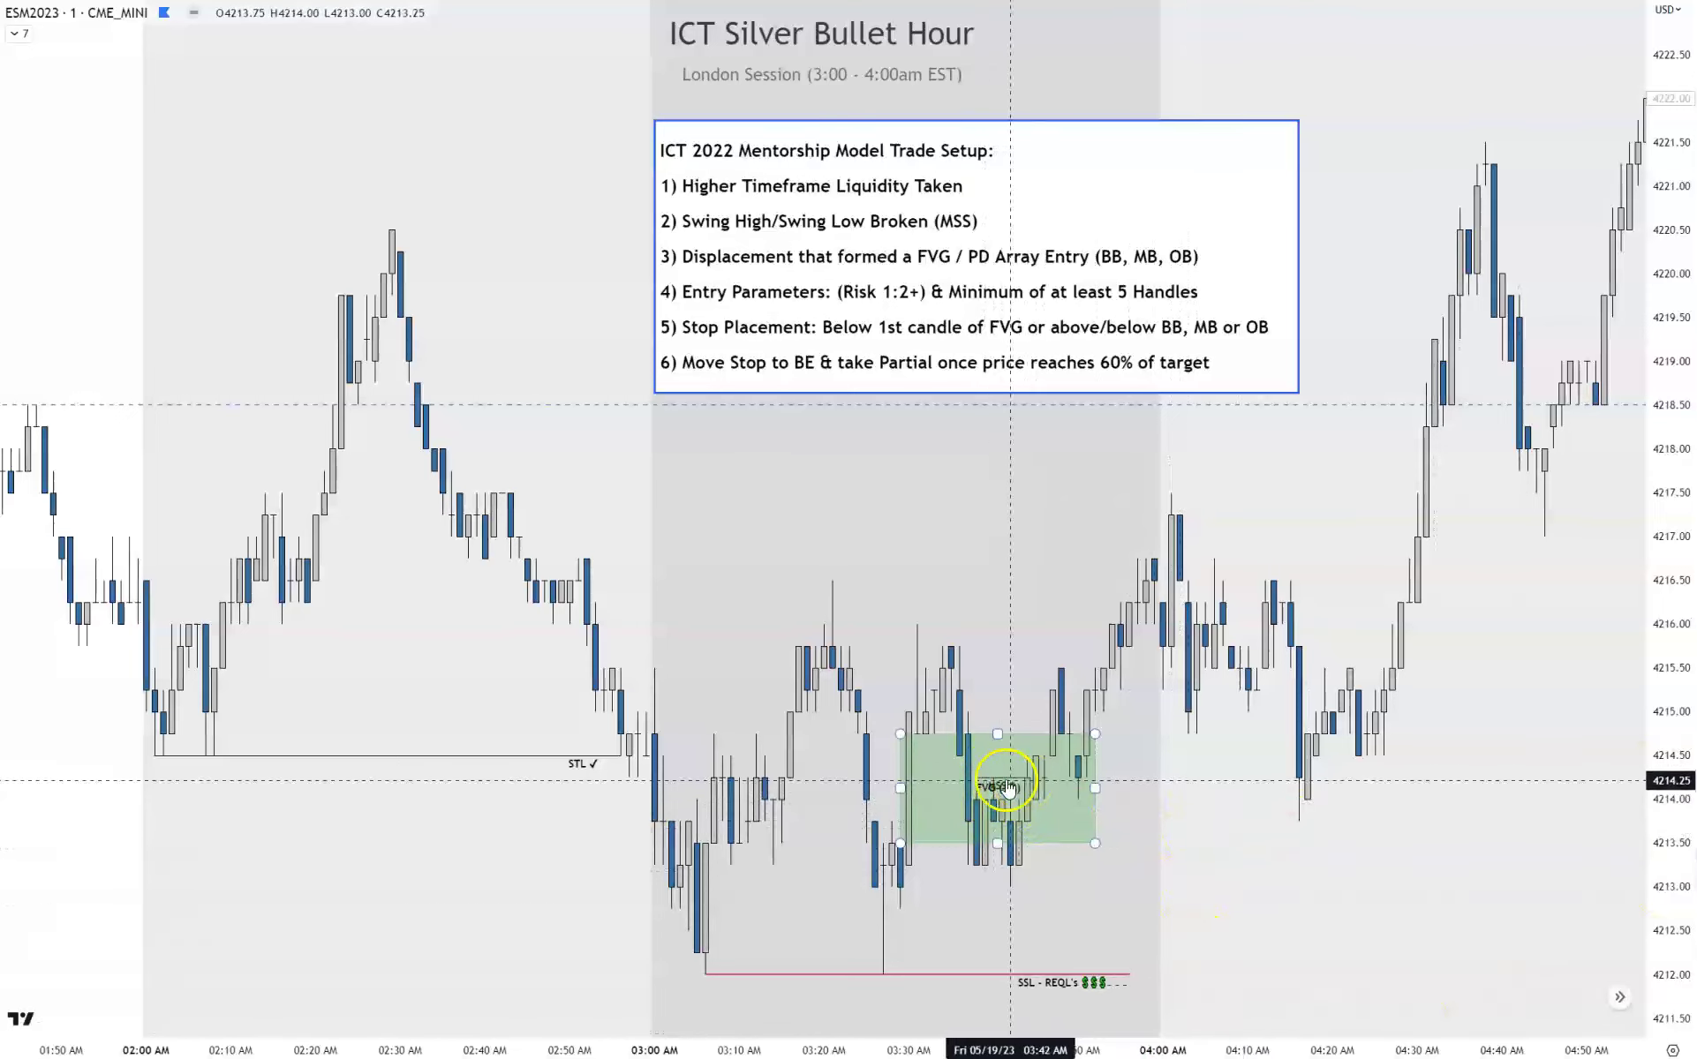
Mark an FVG (1M) zone from 03:46 to about 04:30 between 4214.25 and 4214.75, with a VI zone over its lower half.
click(1034, 788)
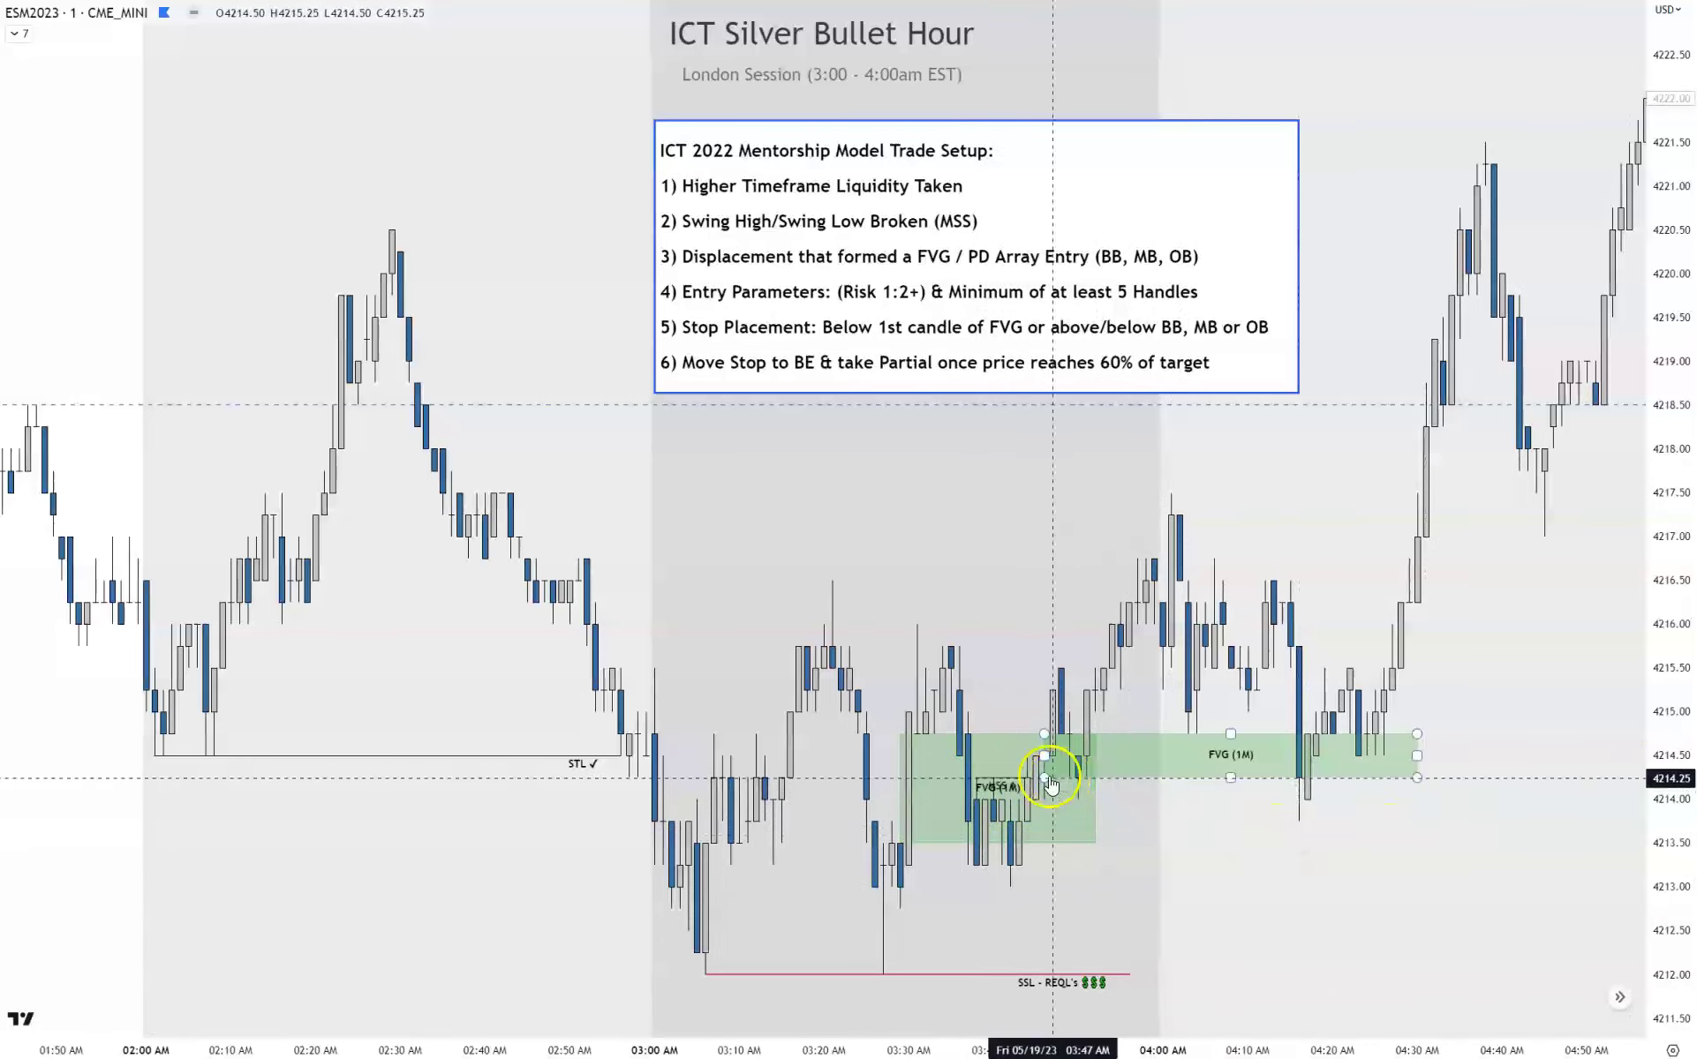
click(1071, 747)
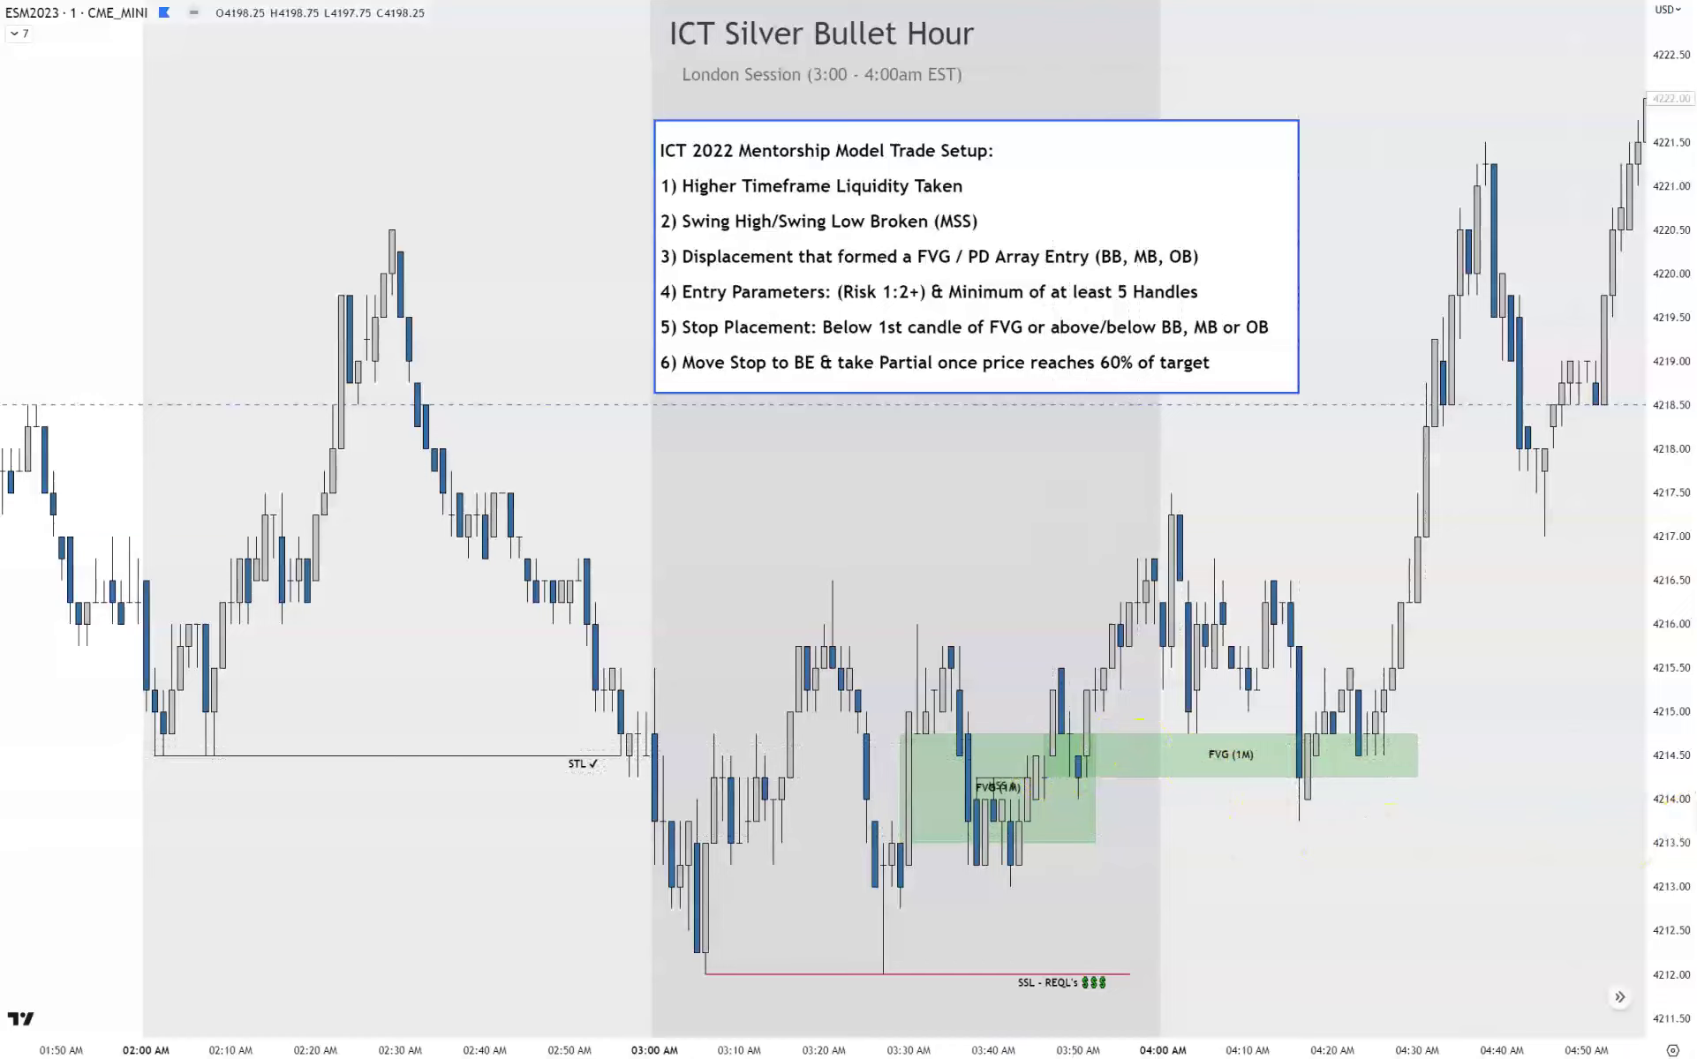
click(1409, 781)
click(1047, 776)
click(1307, 789)
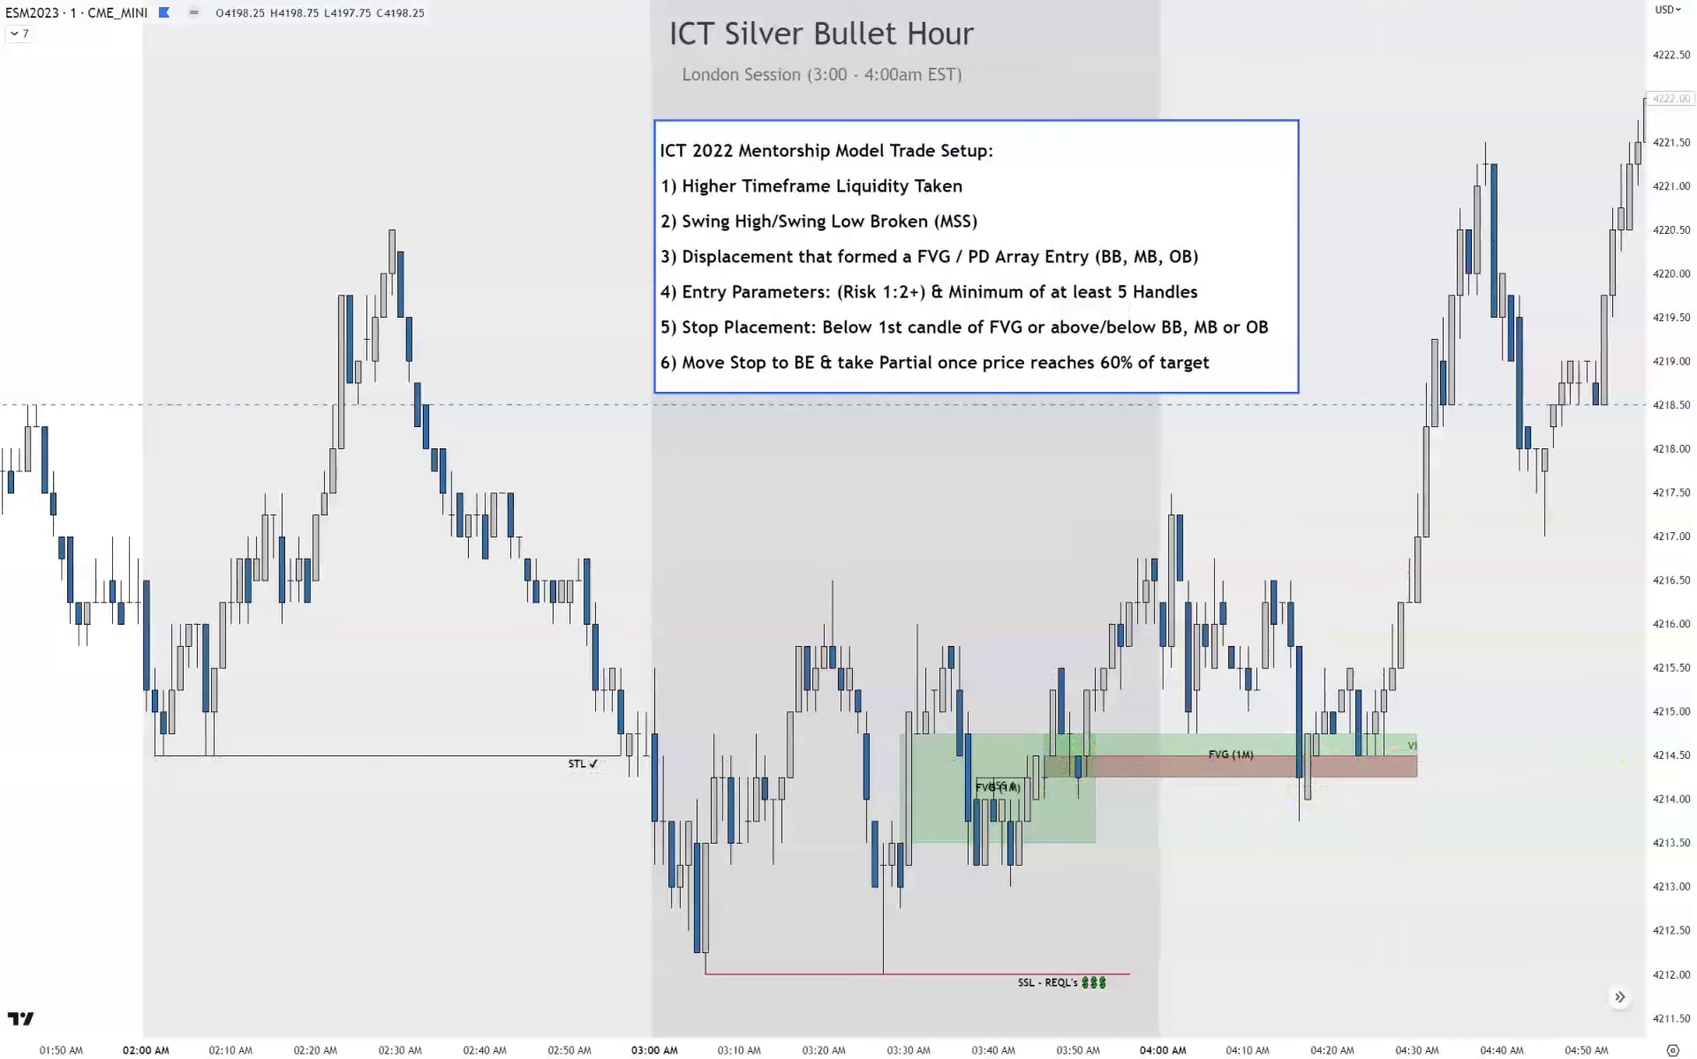
Mark a VI zone from about 03:49 to 04:30 between 4214.50 and 4214.75, over the upper half of the later FVG (1M) zone.
click(1062, 764)
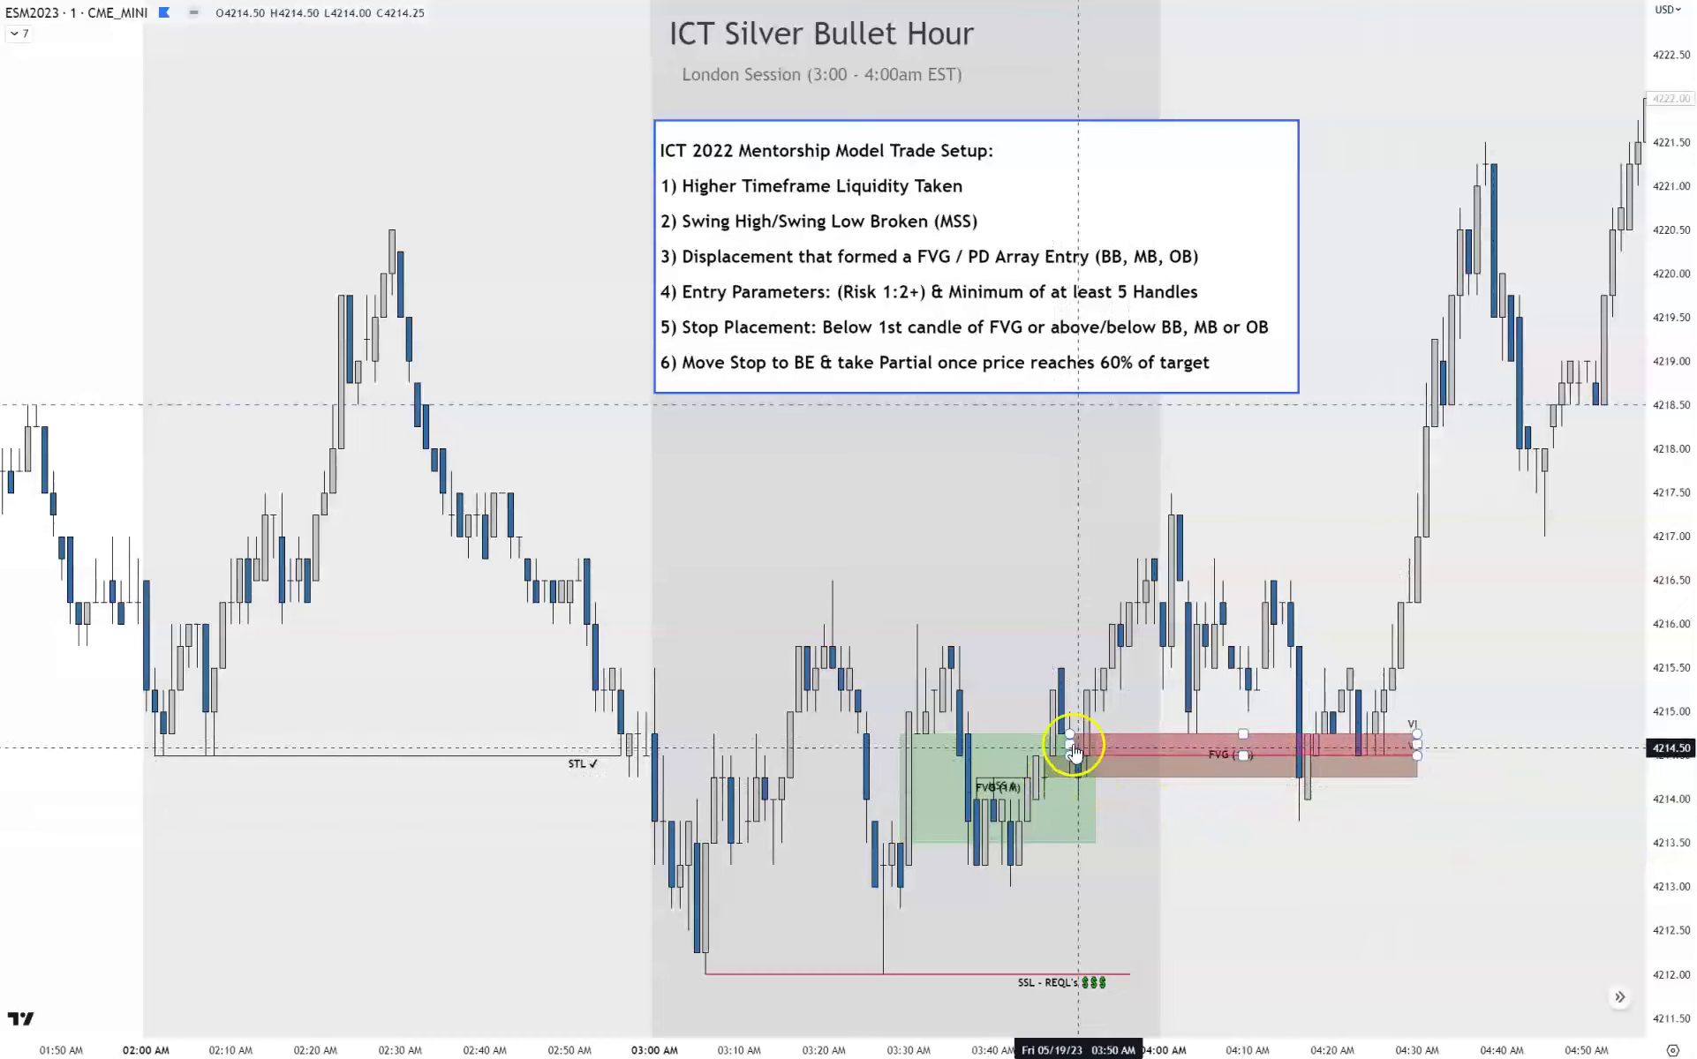
click(1374, 1008)
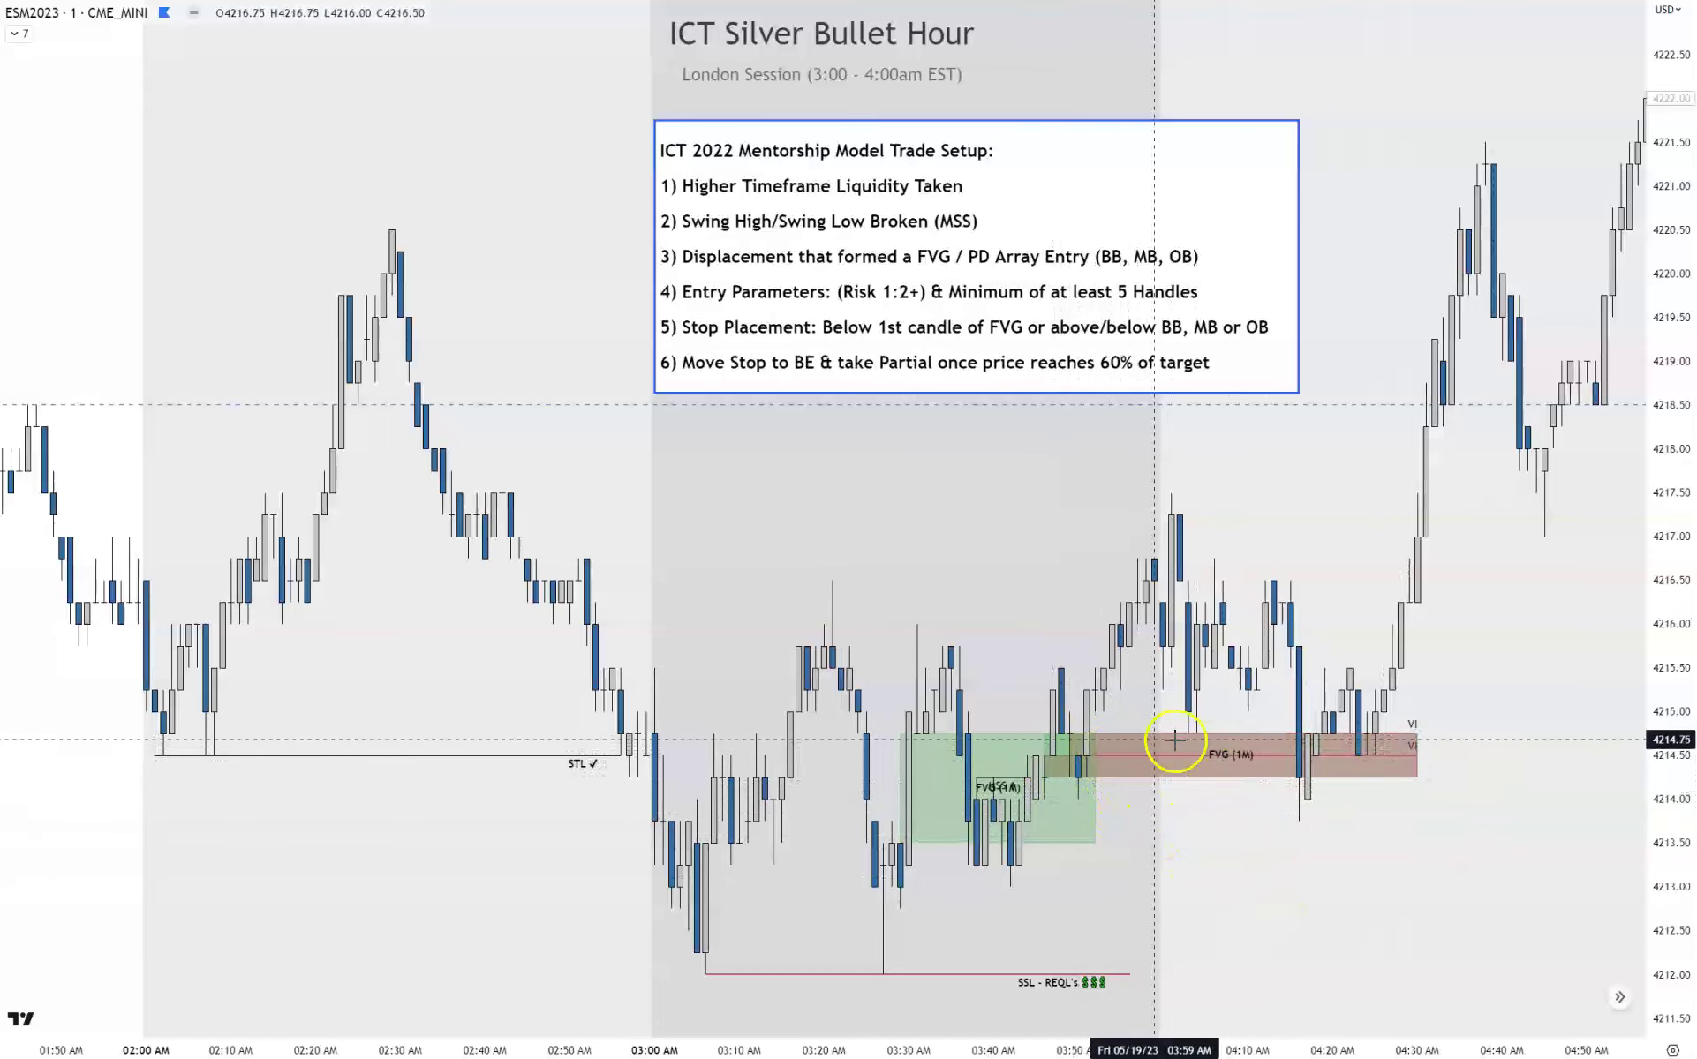
Place a long position from about 03:51 to 04:34 with entry at 4214.75, stop at 4213.00 and target at 4219.75.
click(1072, 733)
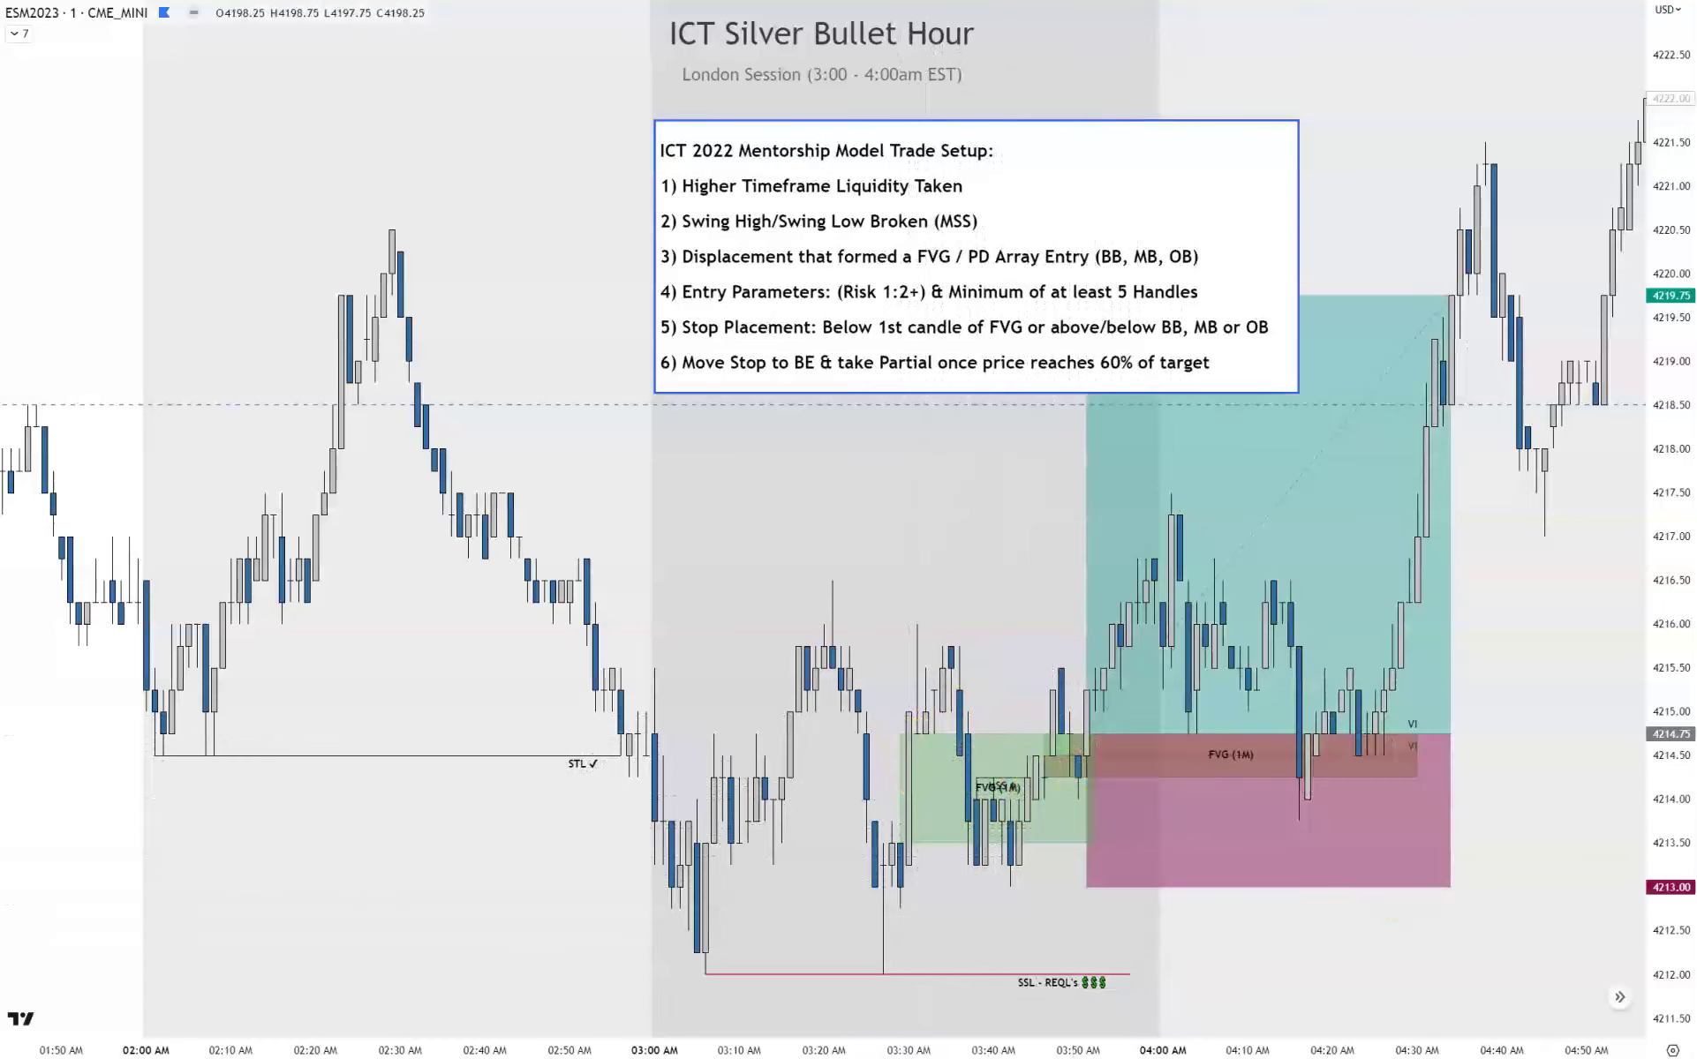
click(1108, 777)
click(1093, 758)
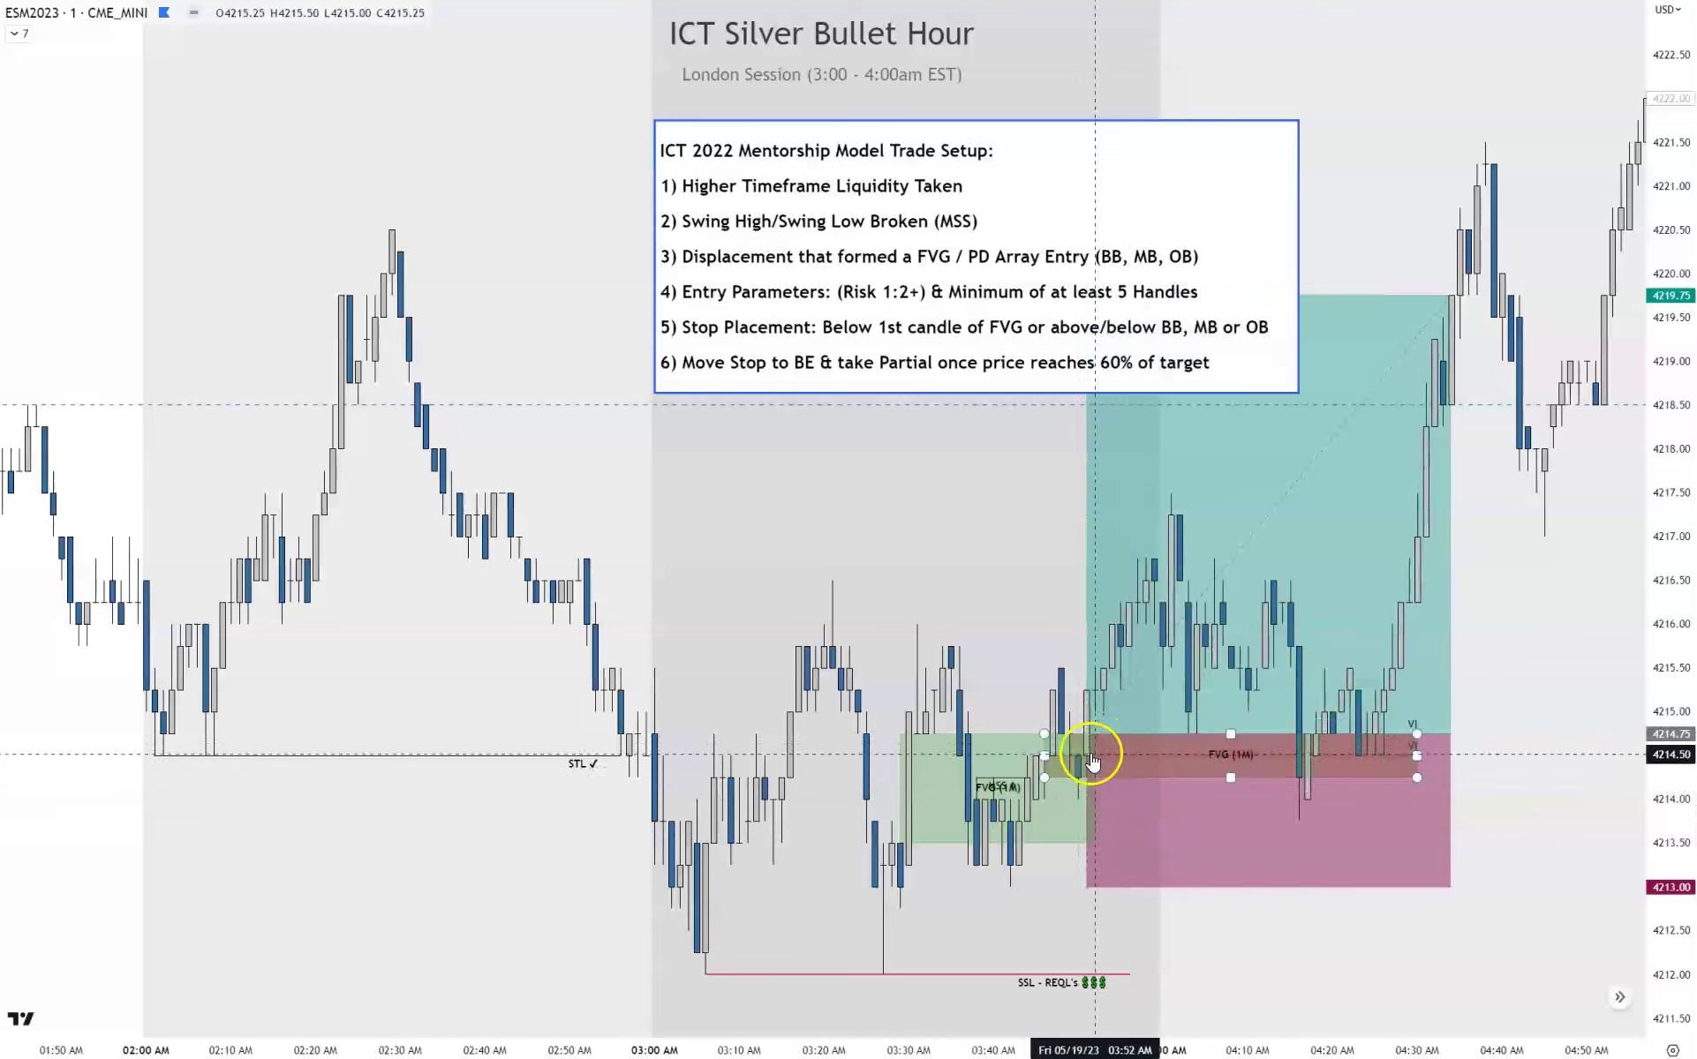
drag(1066, 765, 1046, 752)
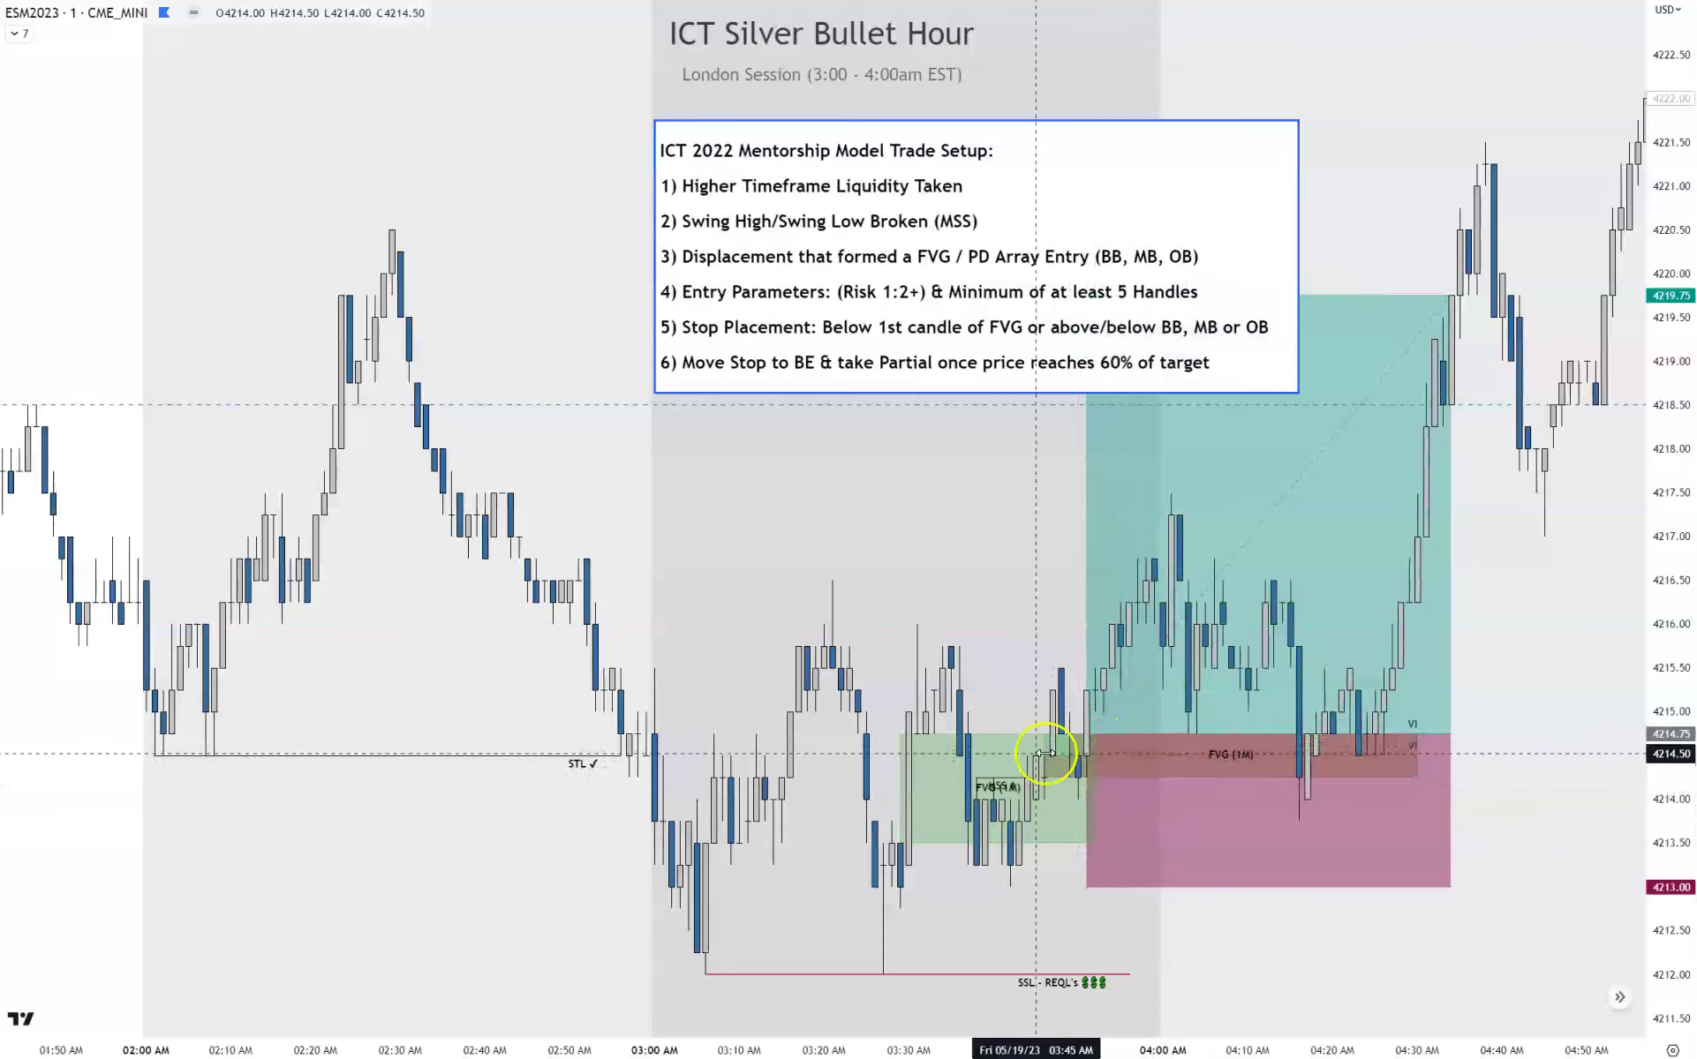
click(1091, 773)
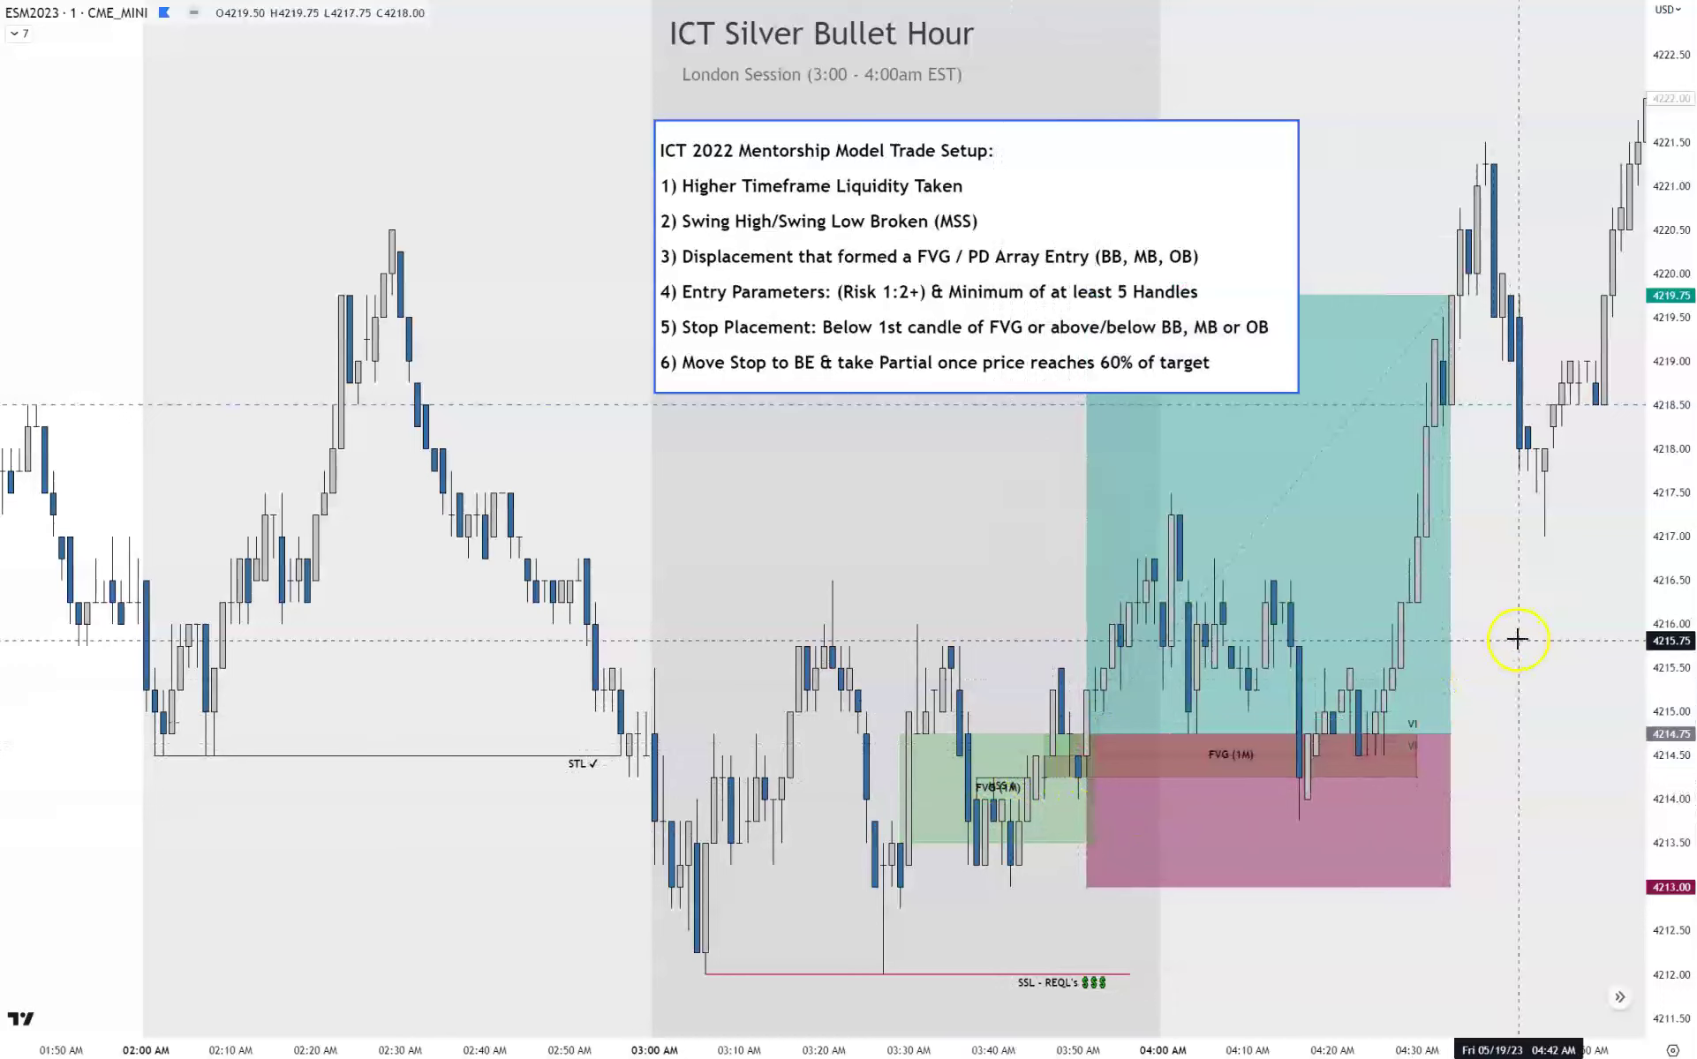
Move the trade setup notes box to an earlier part of the chart, clear of the long position's target area.
drag(1022, 244, 777, 238)
click(874, 464)
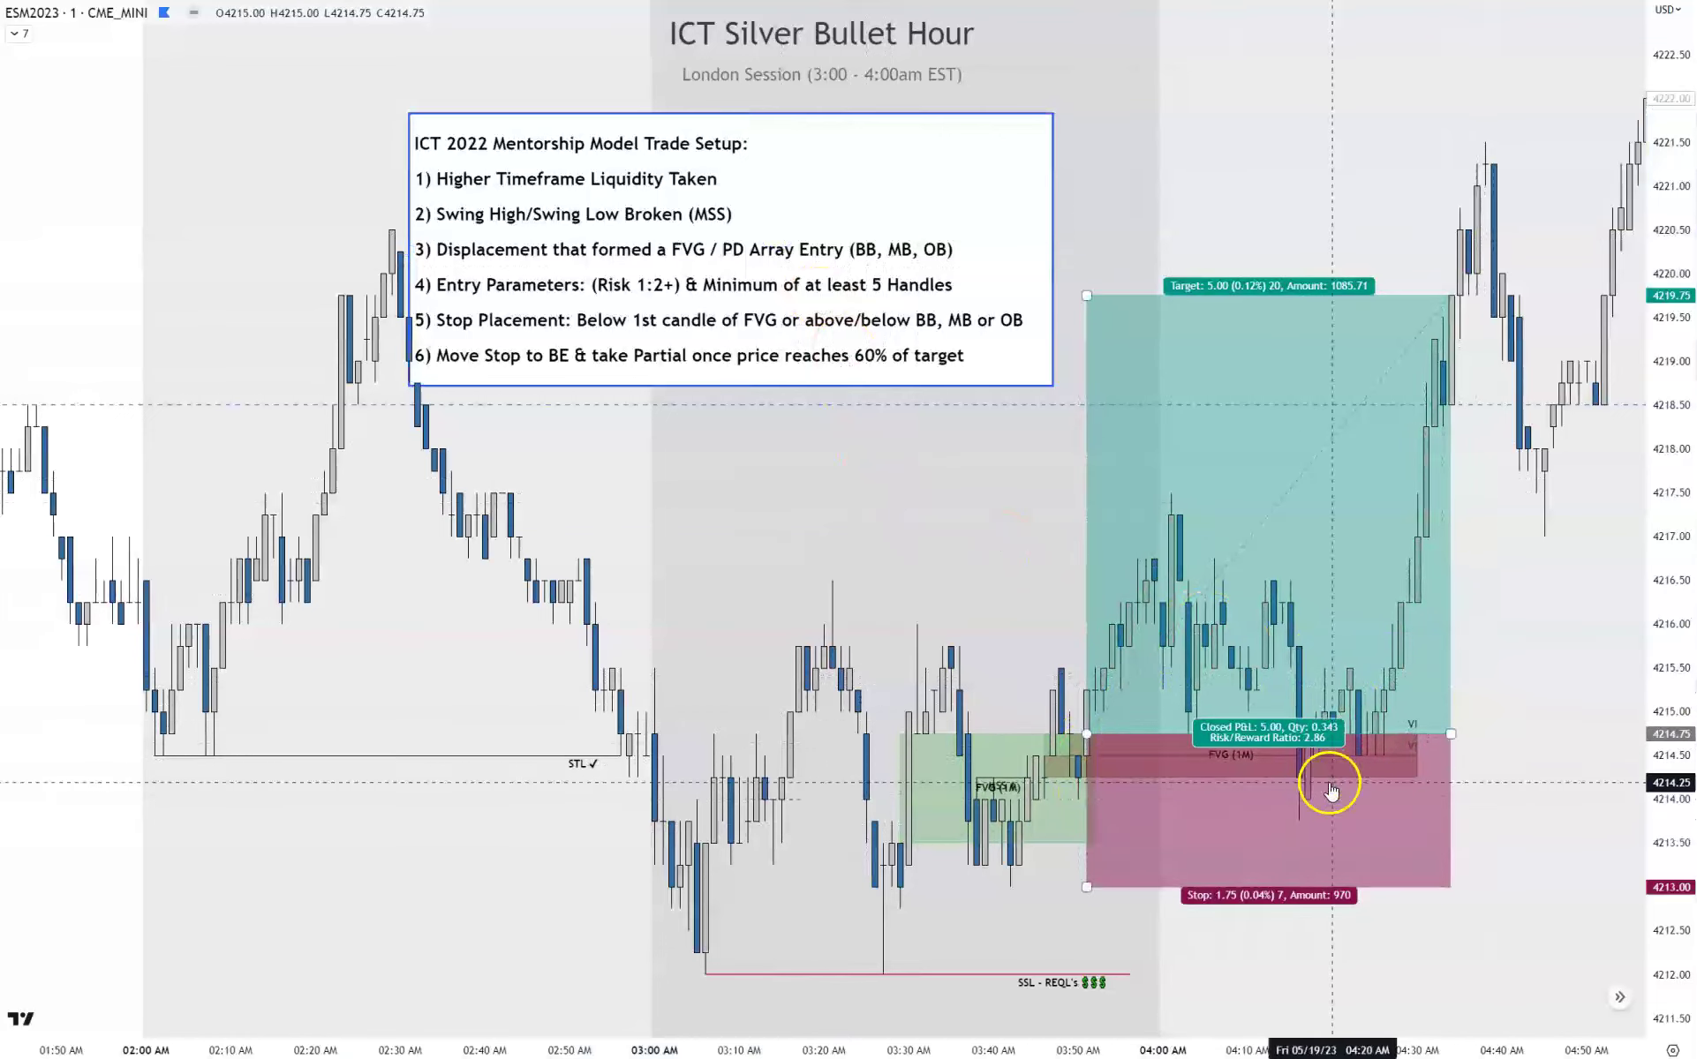
Extend the FVG (1M) zone between 4213.50 and 4214.75 to about 04:25.
click(1518, 797)
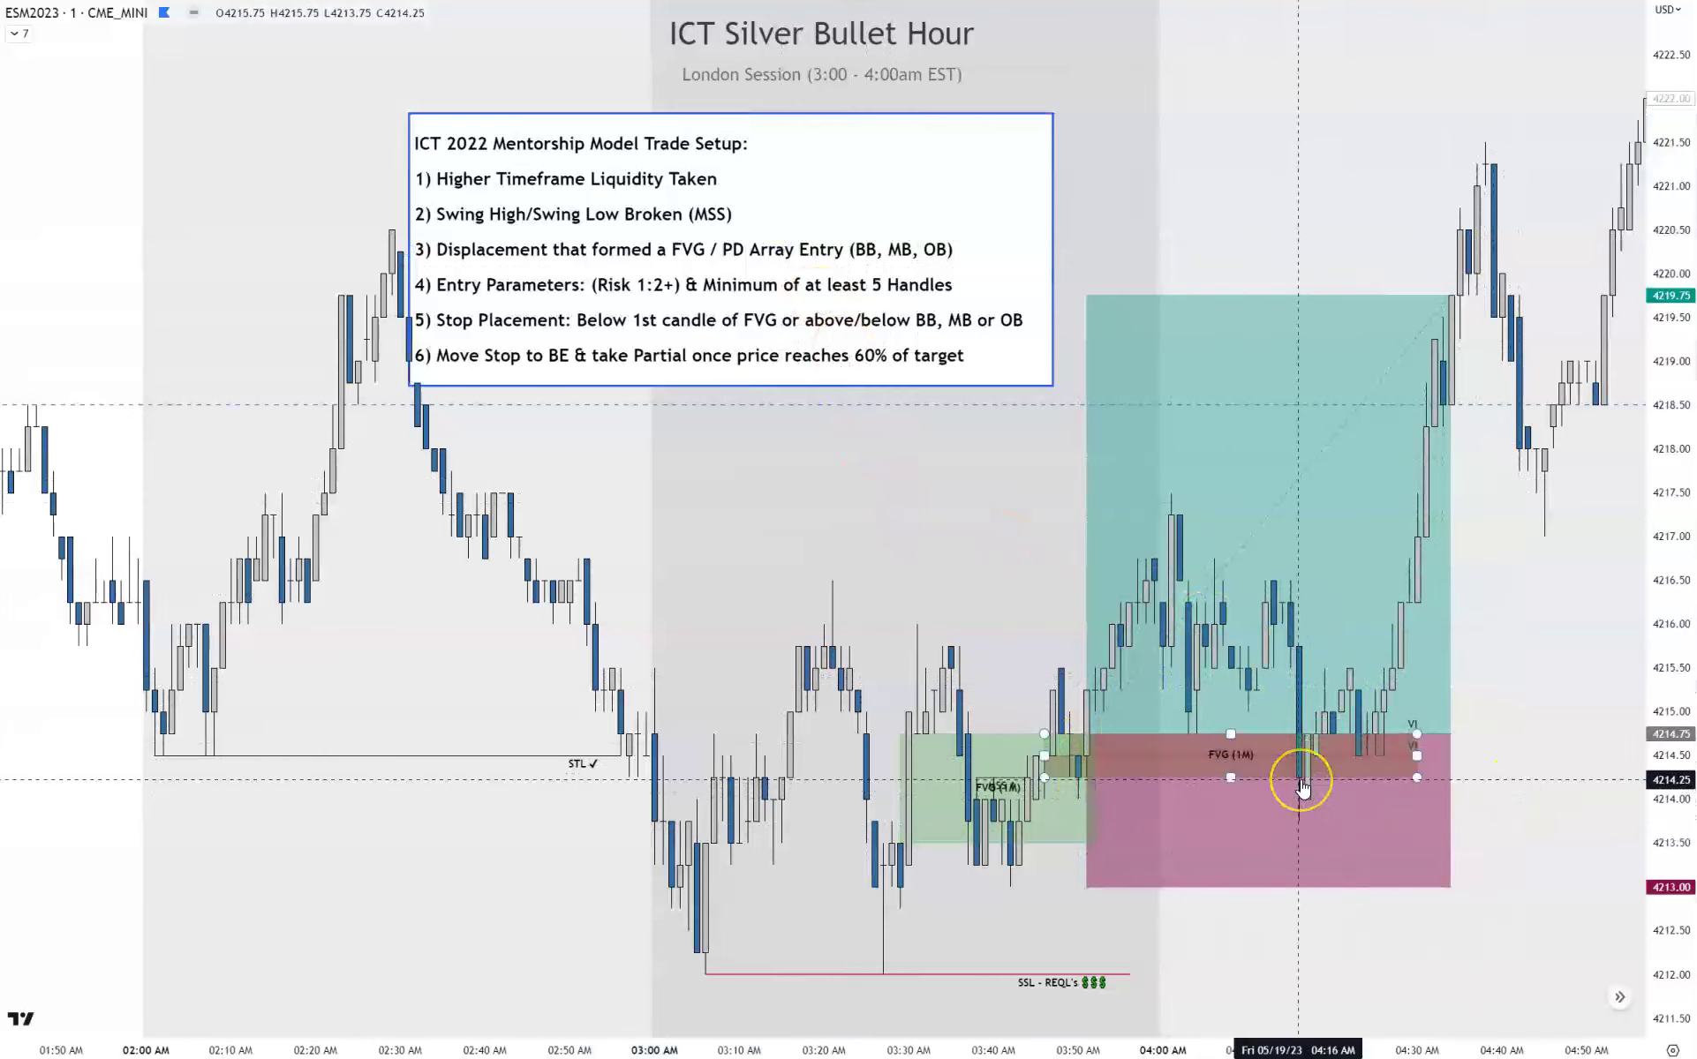
click(1321, 805)
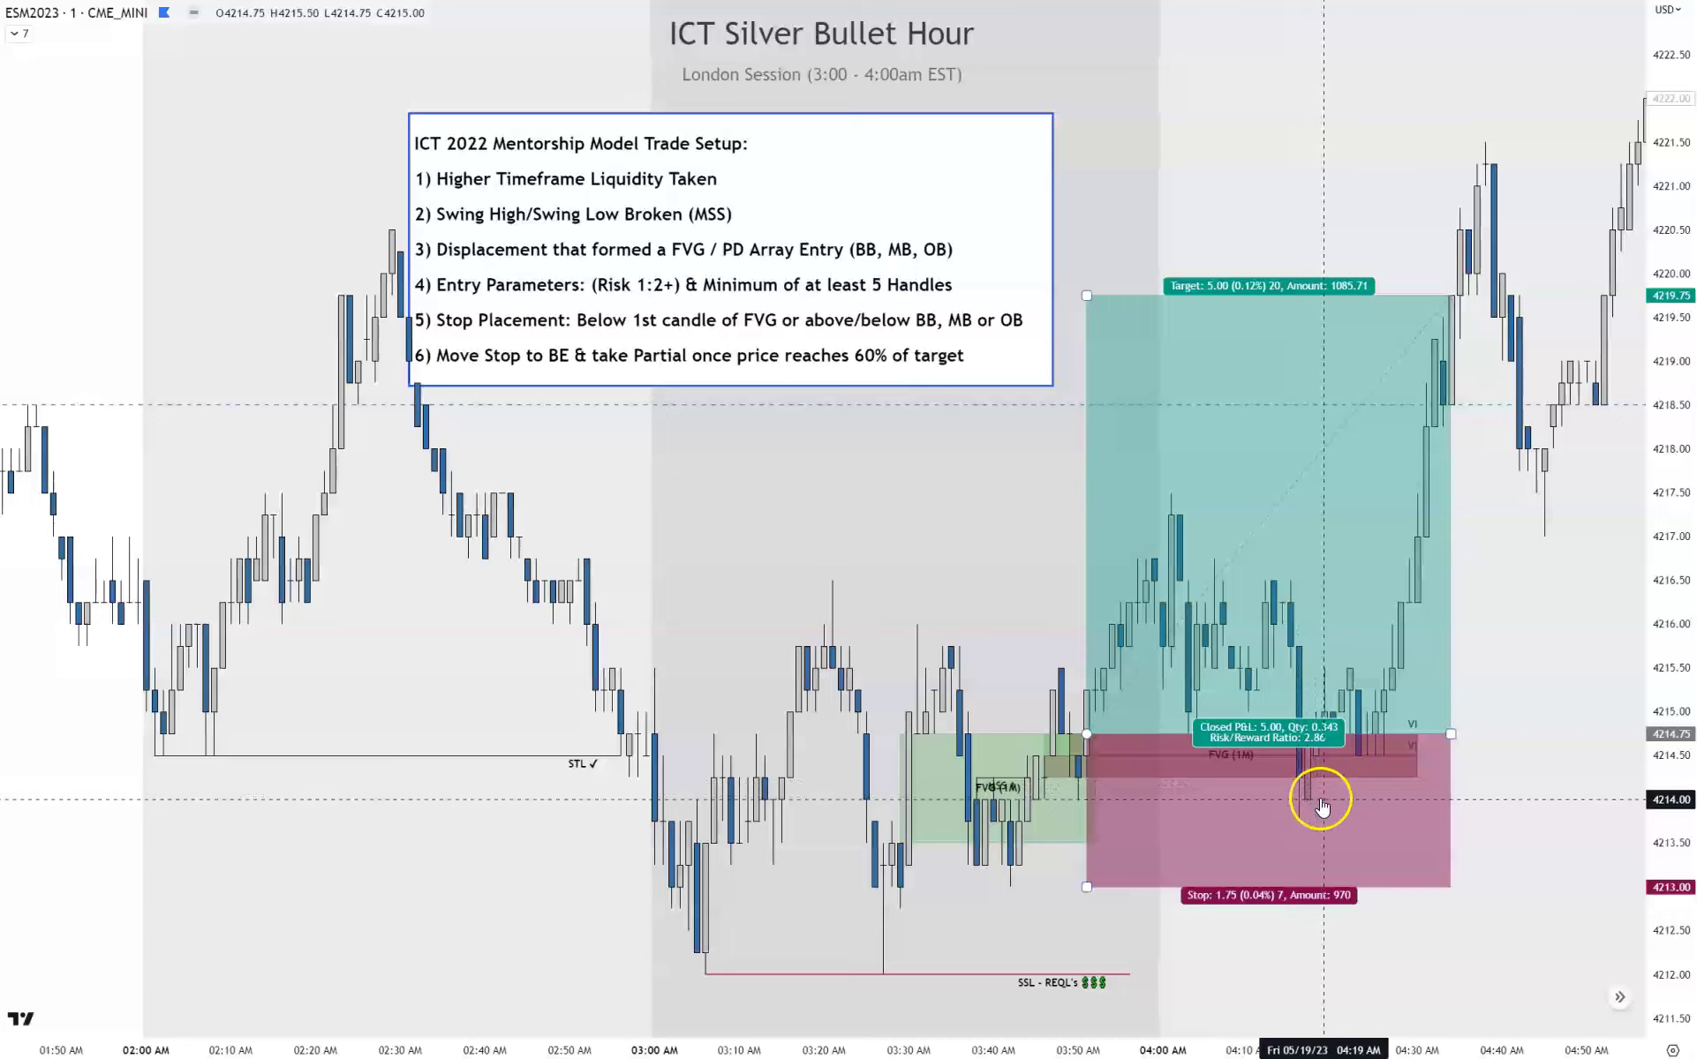
click(1219, 788)
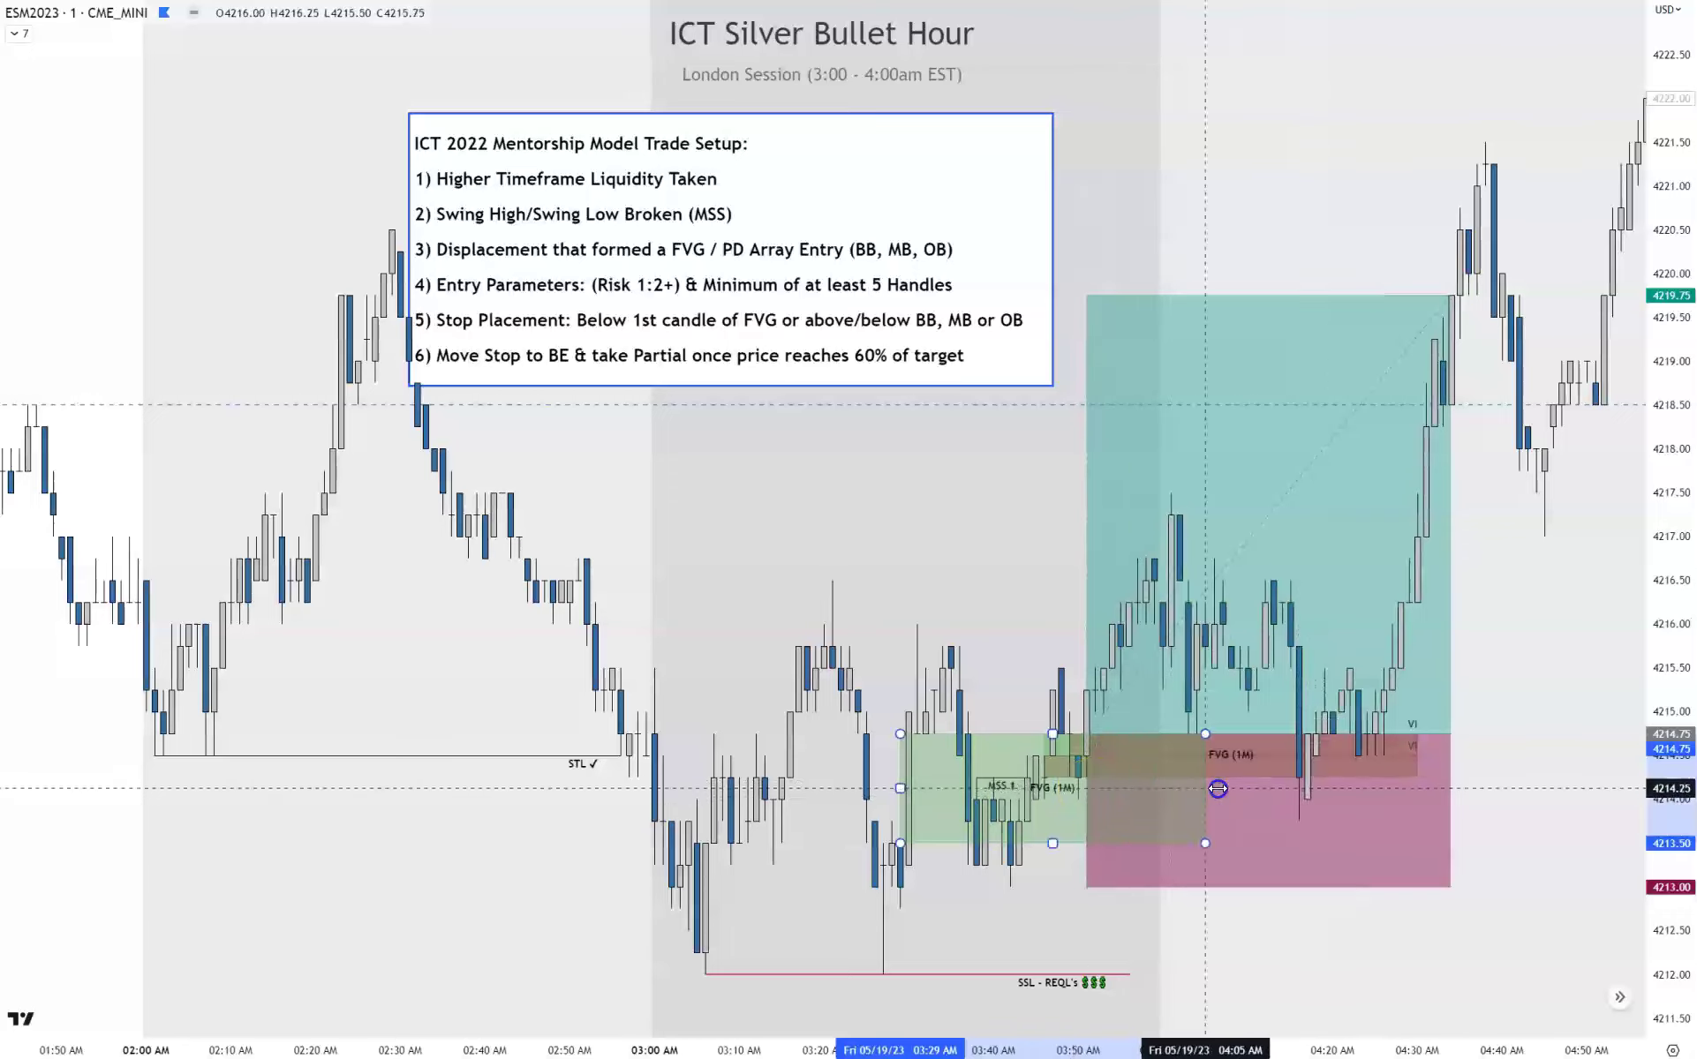
drag(1217, 788, 1376, 793)
click(1535, 806)
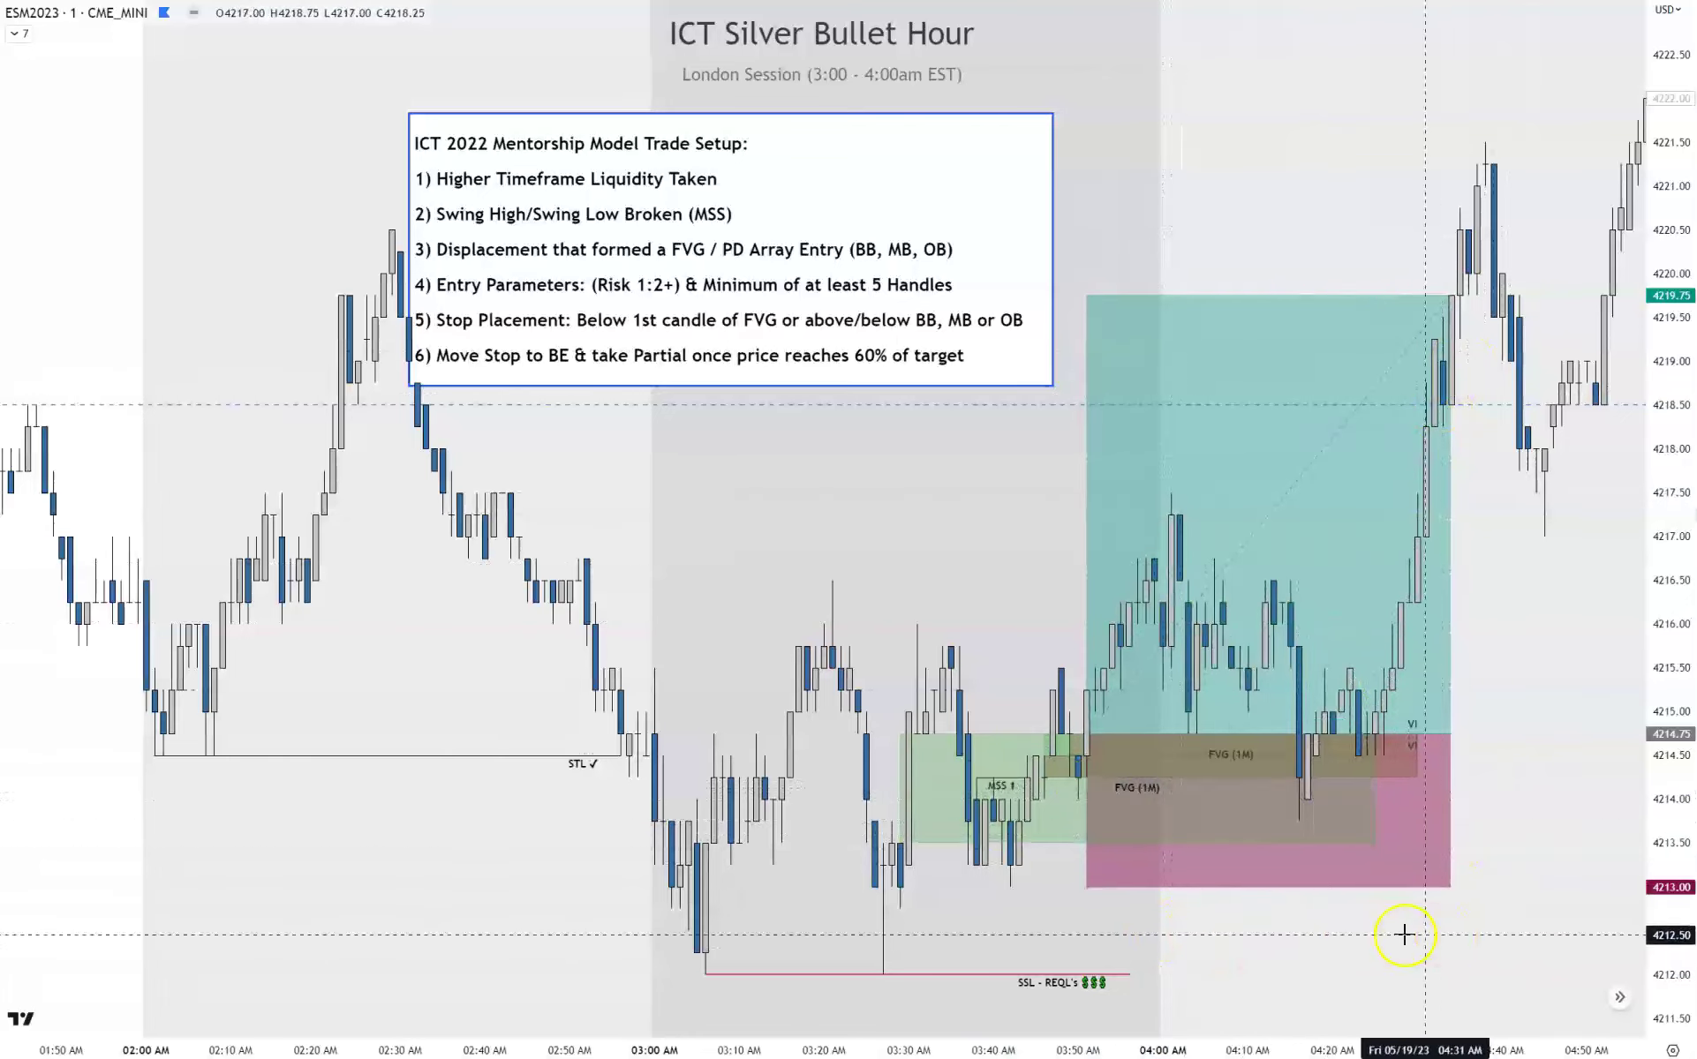
click(1116, 821)
key(Escape)
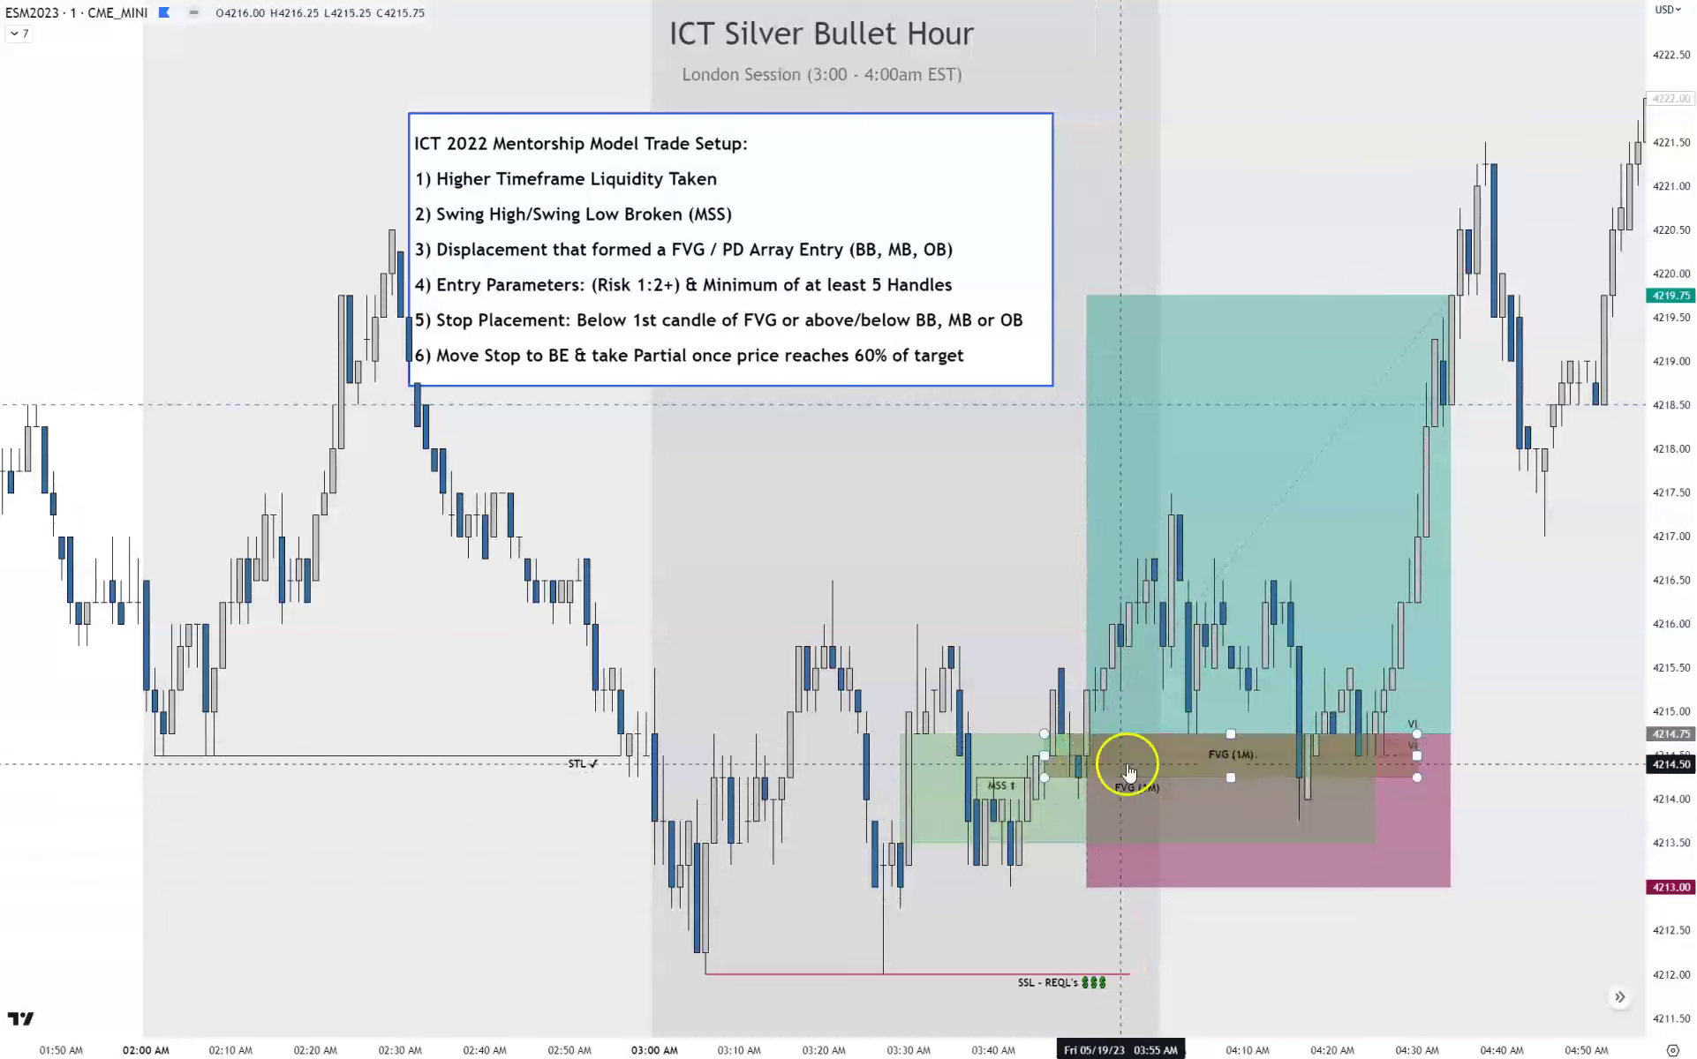
click(1400, 336)
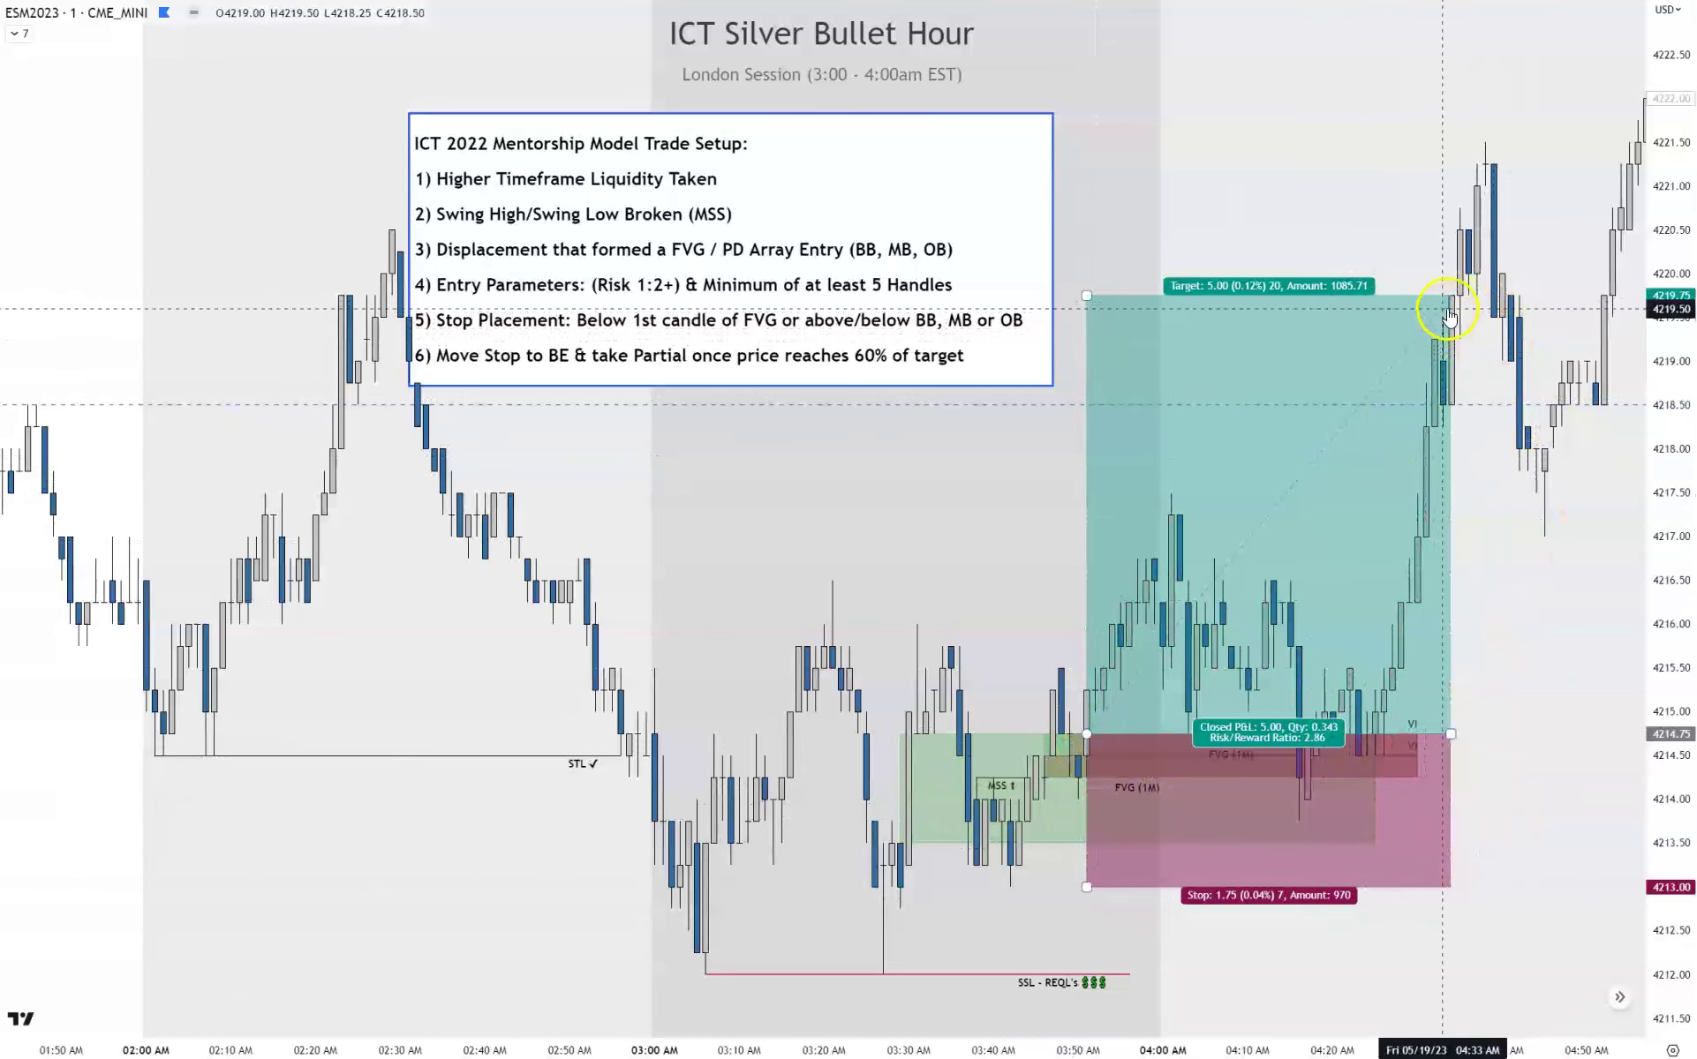
click(1550, 775)
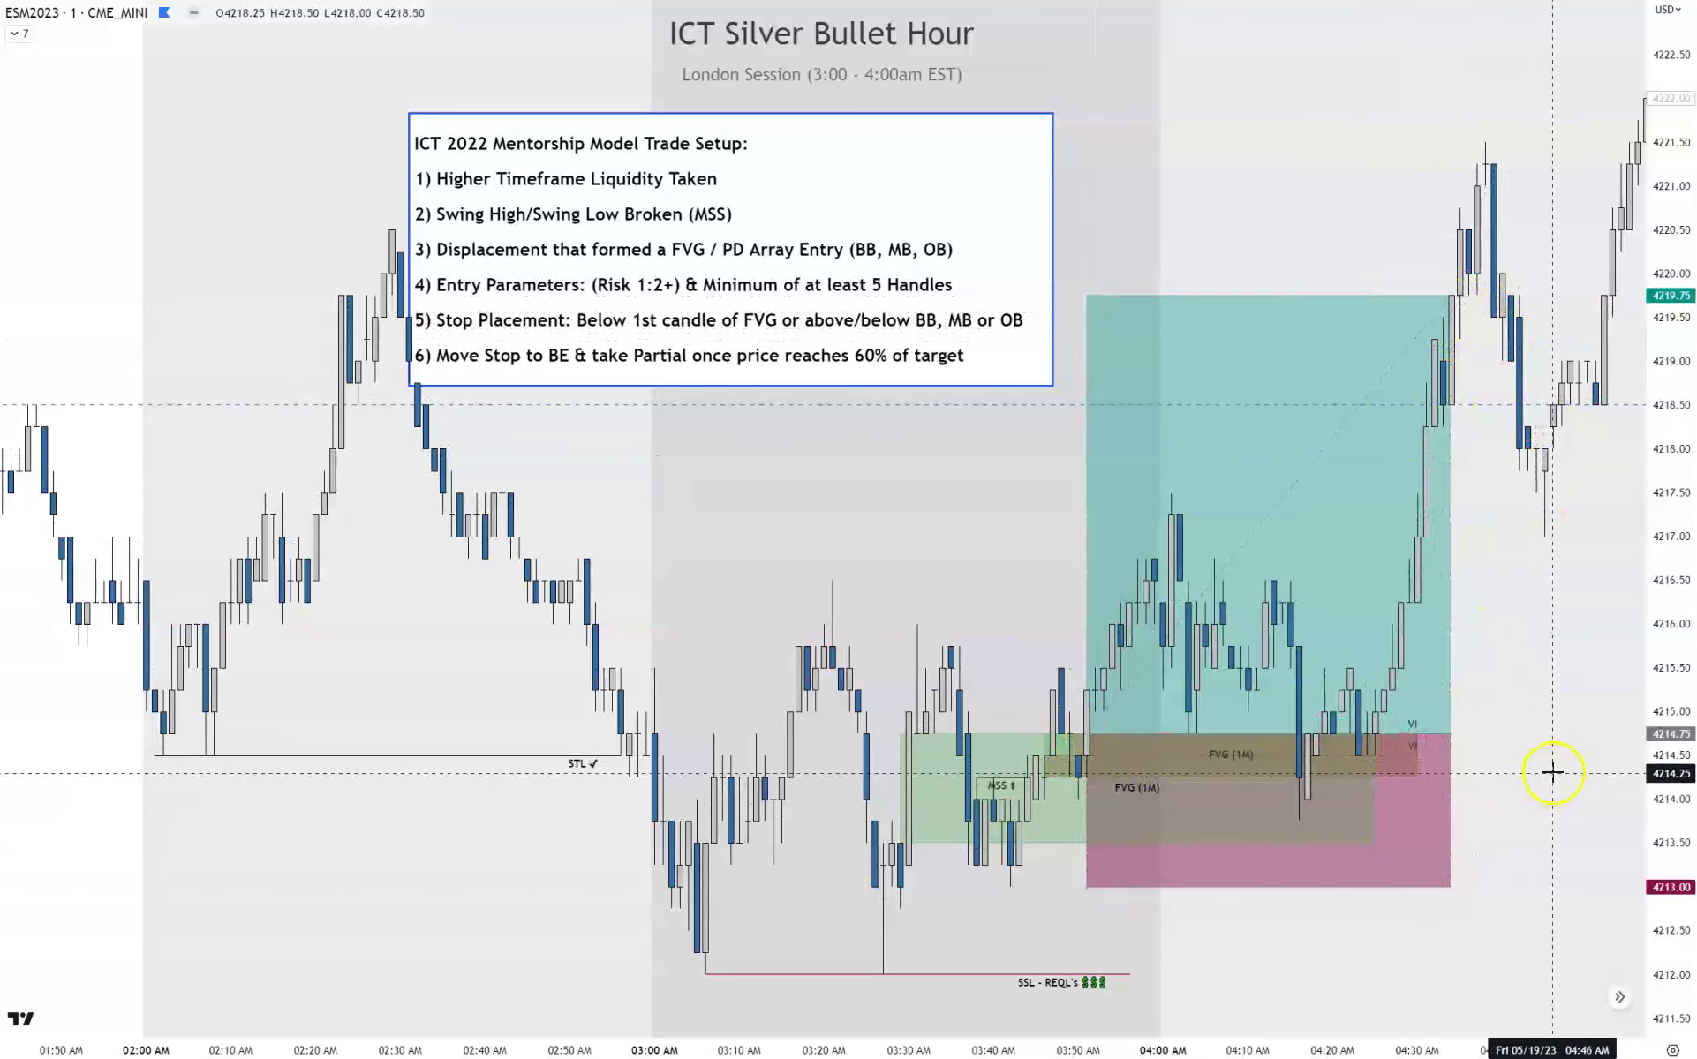